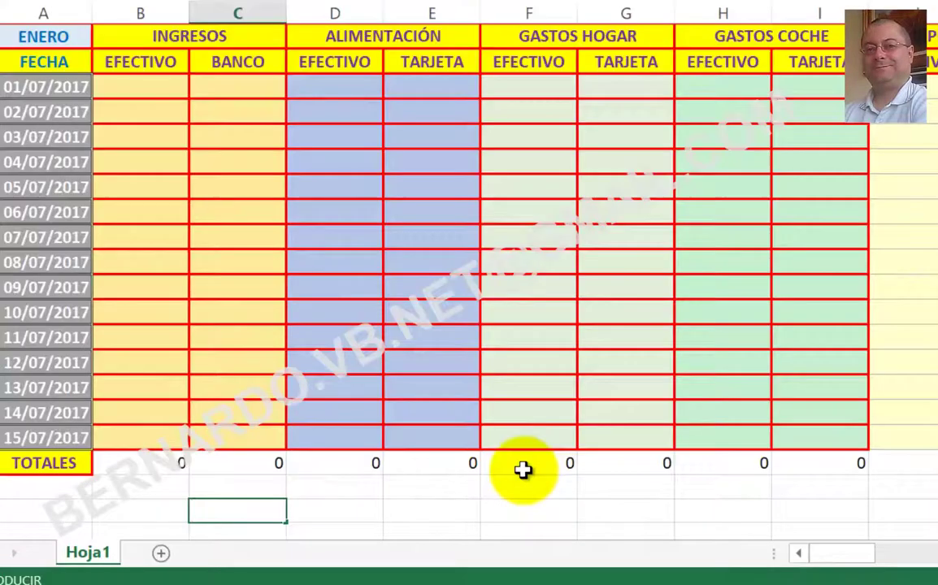
Type the labels TOTAL GASTO EFECTIVO, TOTAL GASTO BANCO and TOTAL GASTO MES side by side.
type("TOTAL ")
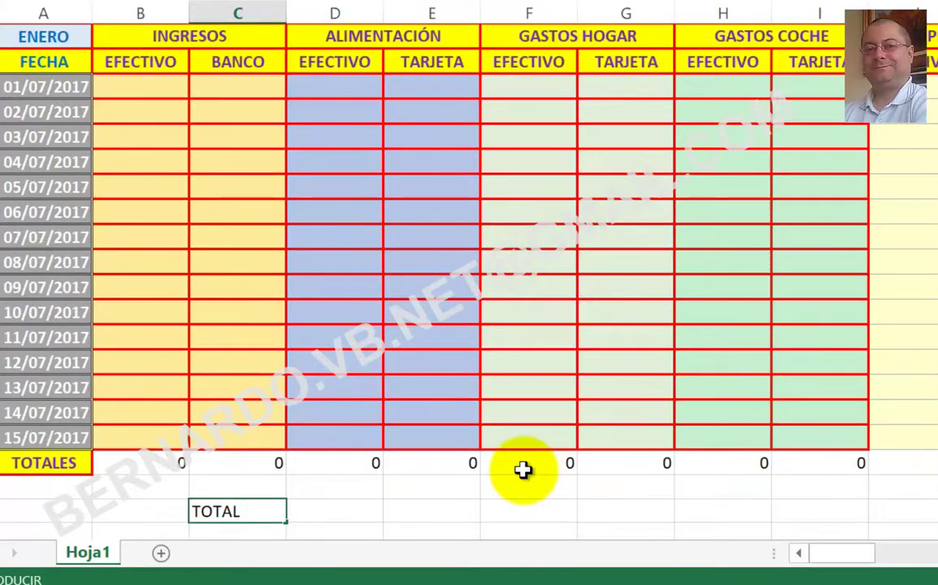
type("GASTO EFE")
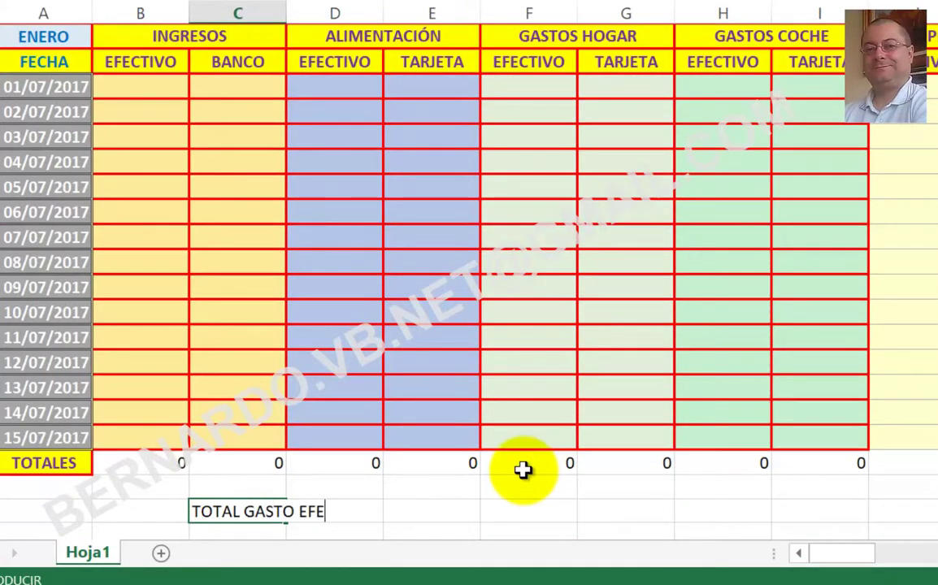
type("CTIVO")
key("Tab")
key("Tab")
key("Tab")
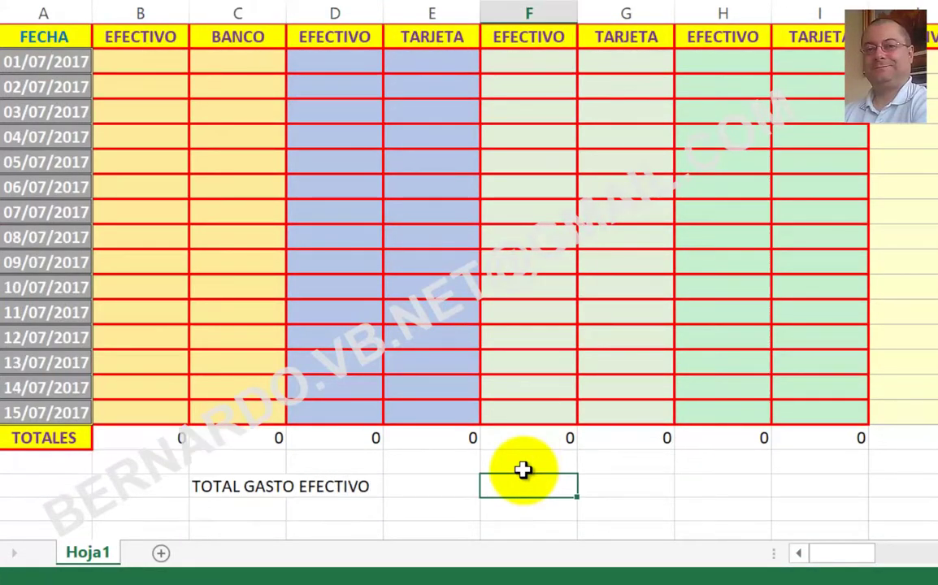
type("TOTAL ")
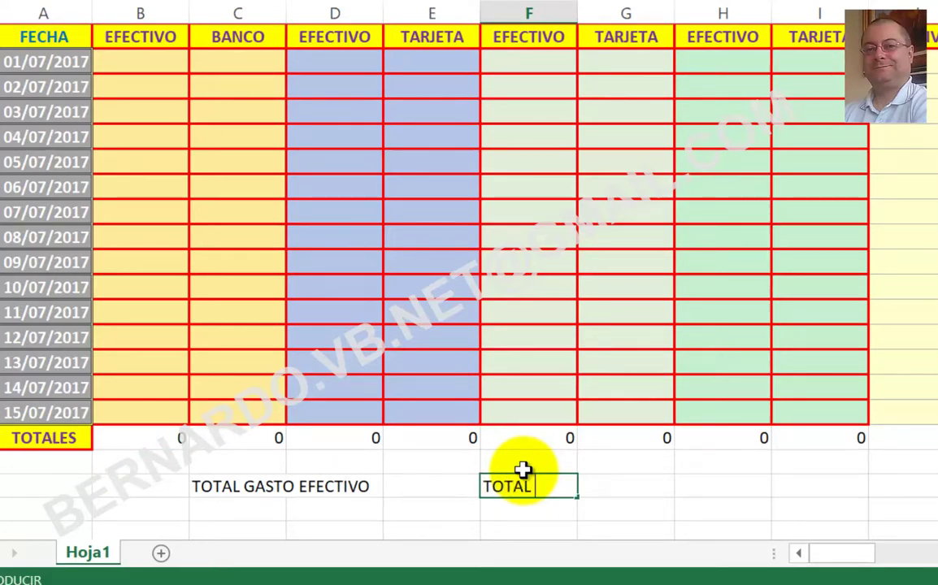
type("GASTO B")
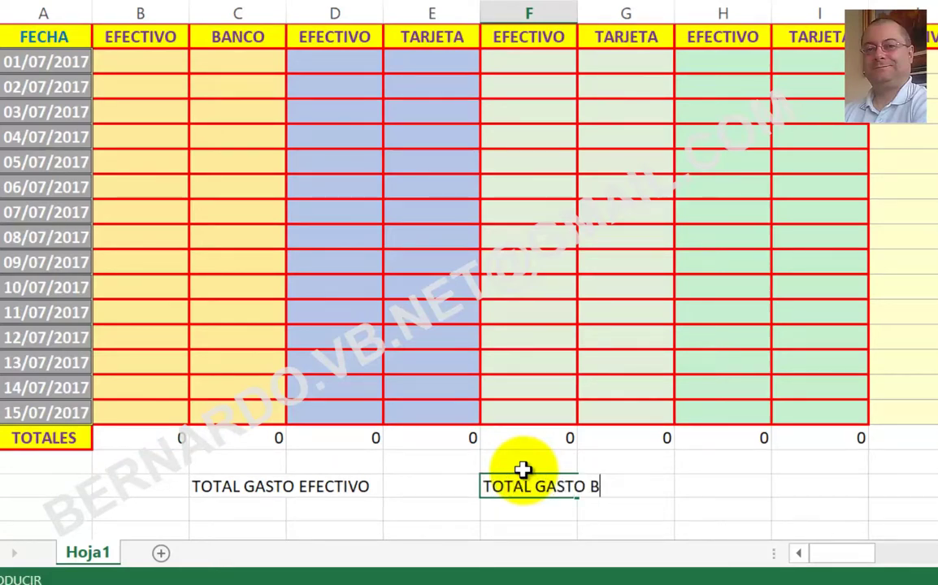
type("ANCO")
key("Tab")
key("Tab")
key("Tab")
type("TOTAL G")
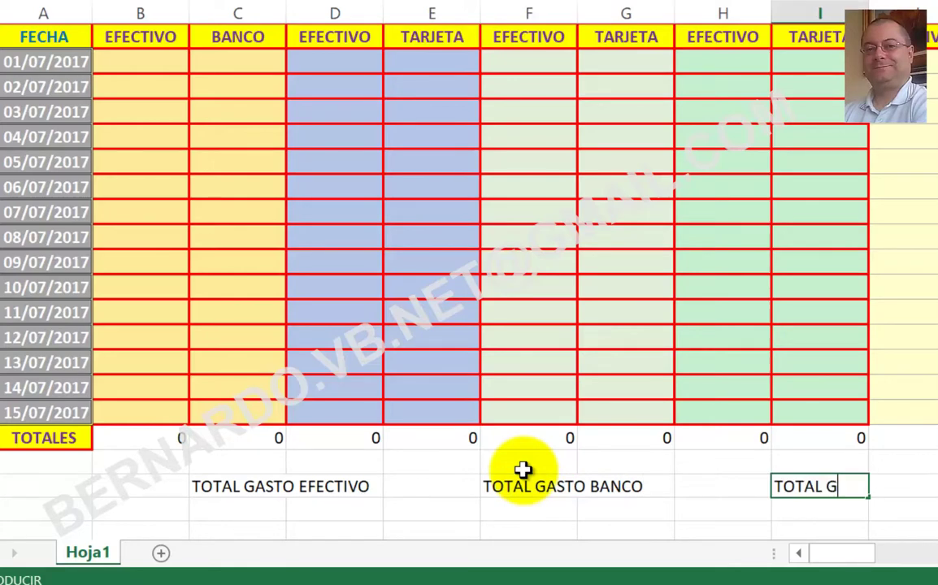
type("ASTO ME")
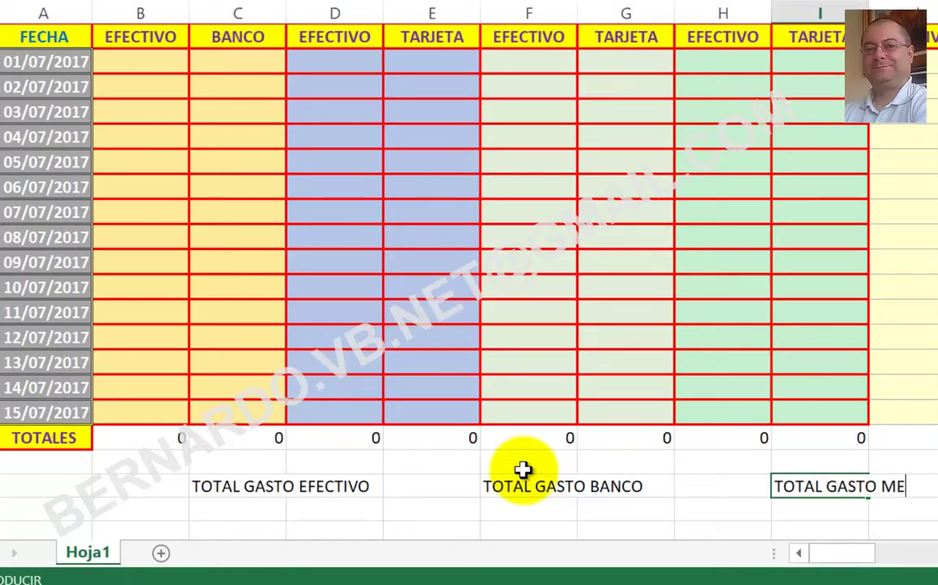
type("S")
key("Return")
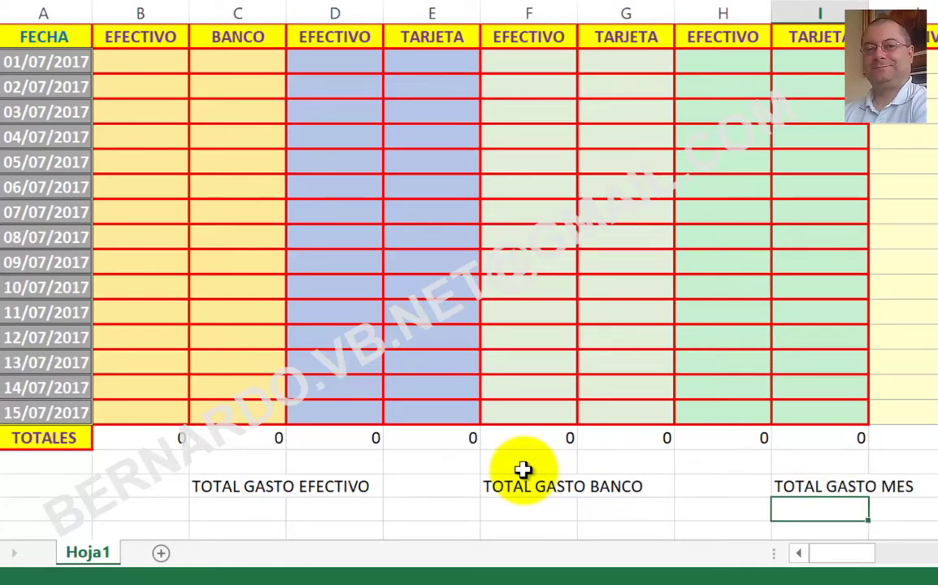
Enter DINERO QUE TENGO in the cell under TOTAL GASTO EFECTIVO.
key("Left")
key("Left")
key("Left")
key("Left")
key("Left")
scroll(268, 496, "down", 1)
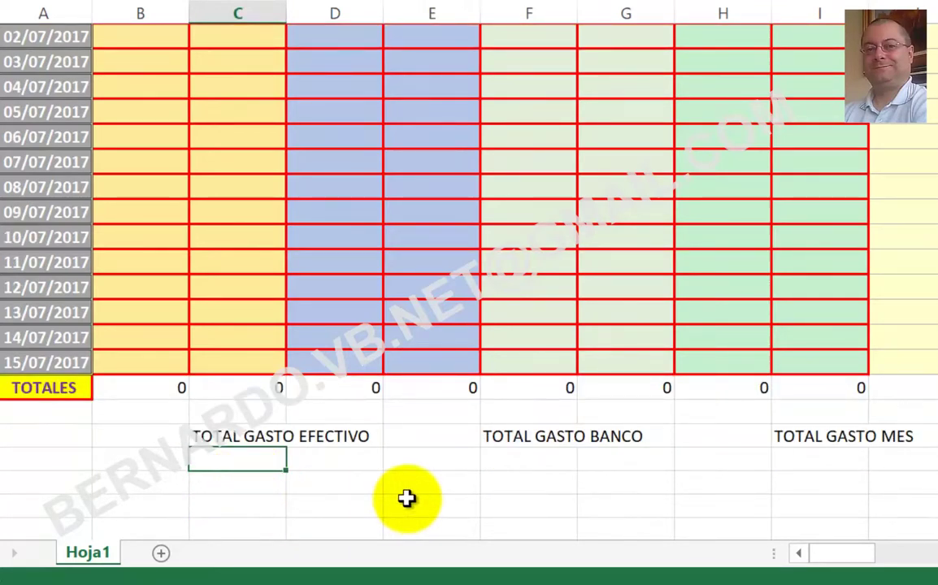
type("DINERO ")
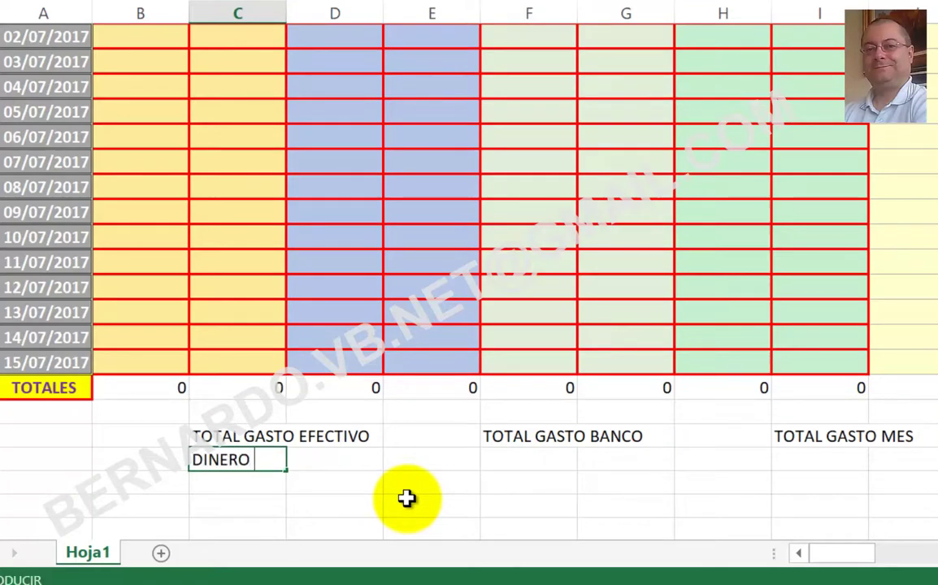
type("QUE T")
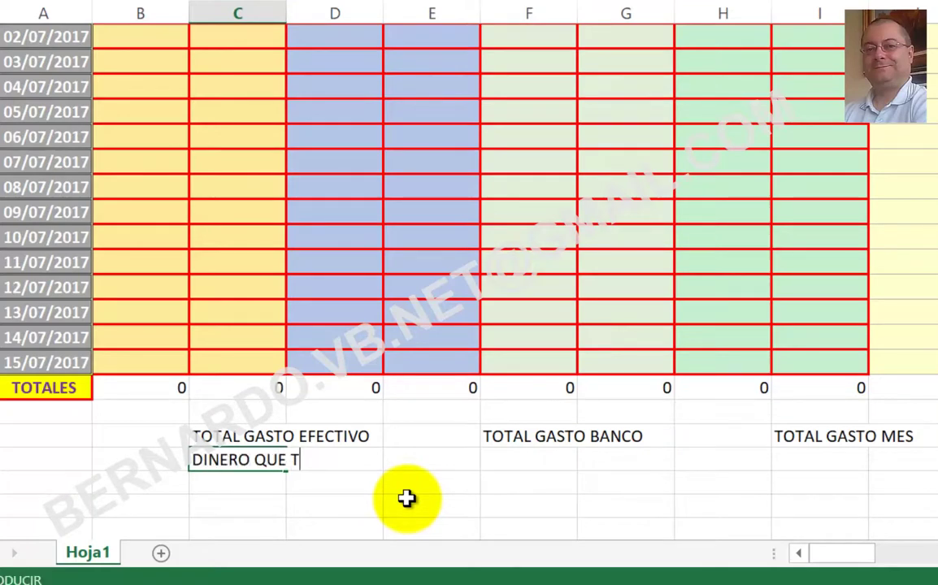
type("ENGO")
key("Tab")
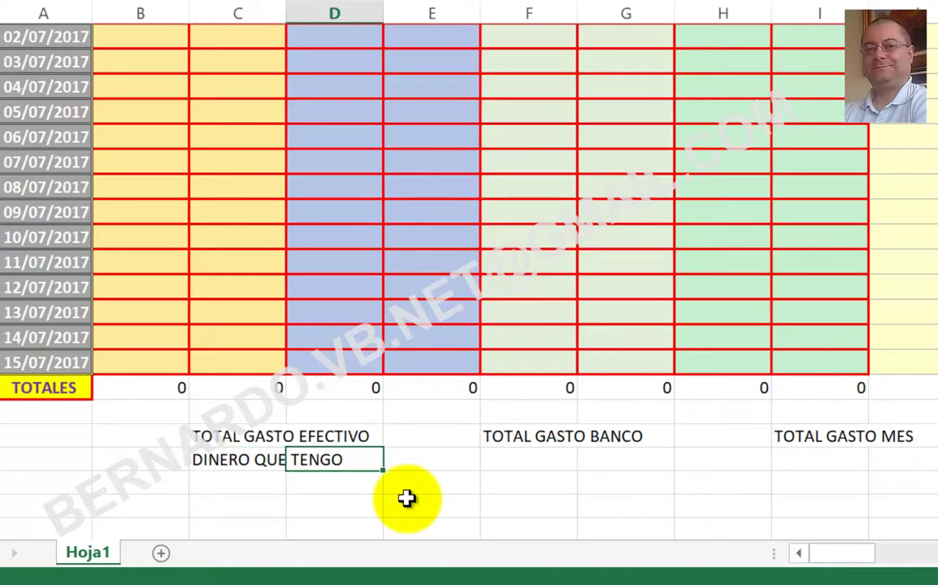
key("Tab")
key("Tab")
Enter DINERO EN BANCO and select the five empty value cells beside the summary labels.
type("DINERO EN BANCO")
left_click_drag(723, 460, 722, 437)
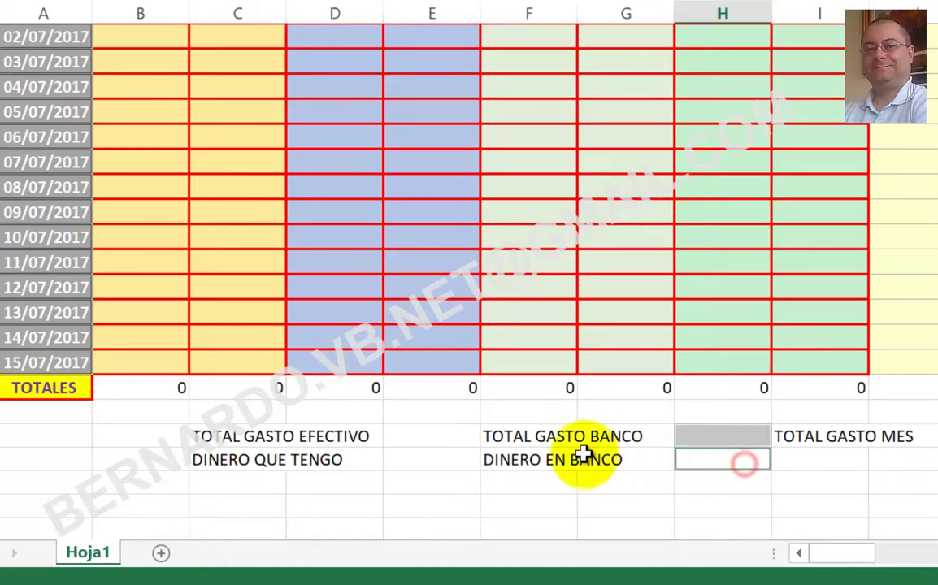
left_click(448, 436, "ctrl")
left_click(449, 460, "ctrl")
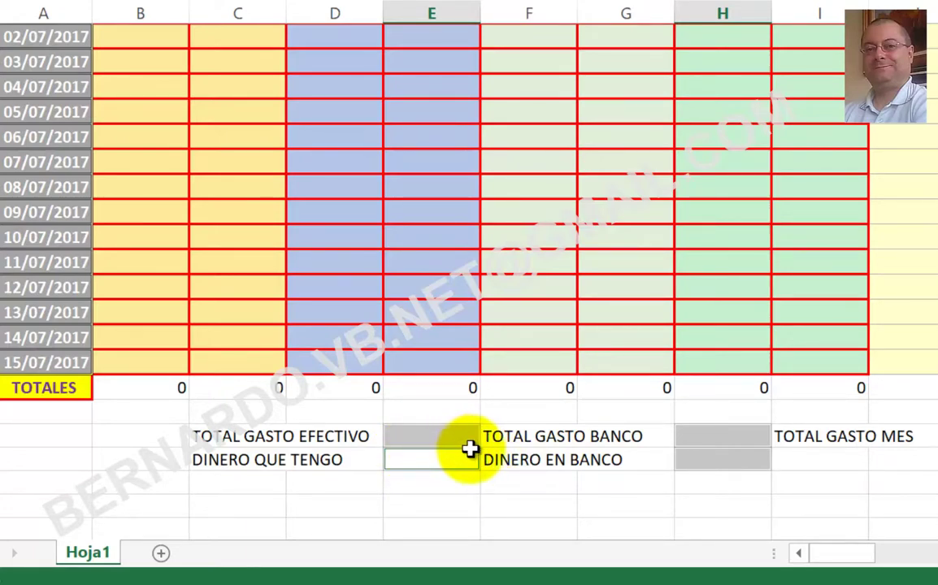
Give the selected value cells a double-line dark green outline border.
right_click(712, 453)
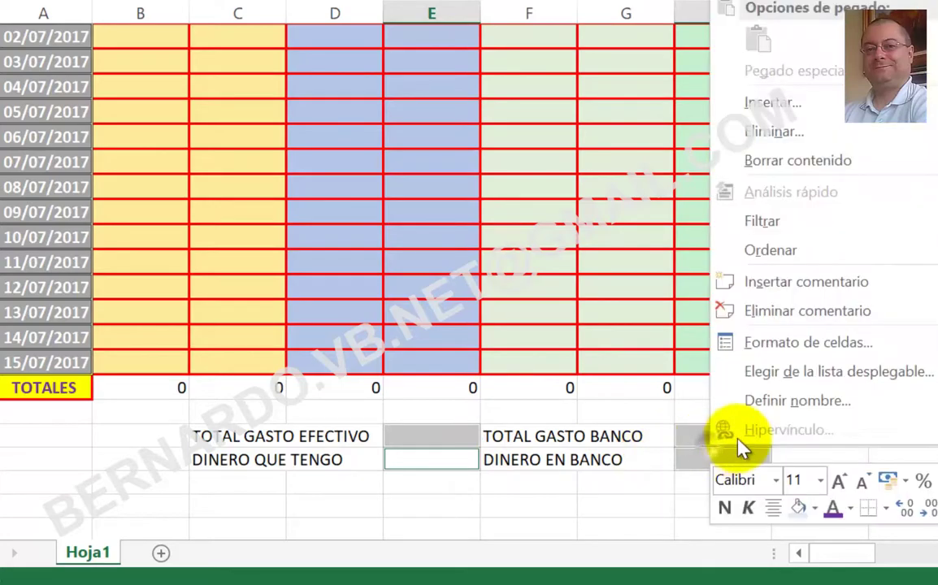
left_click(829, 344)
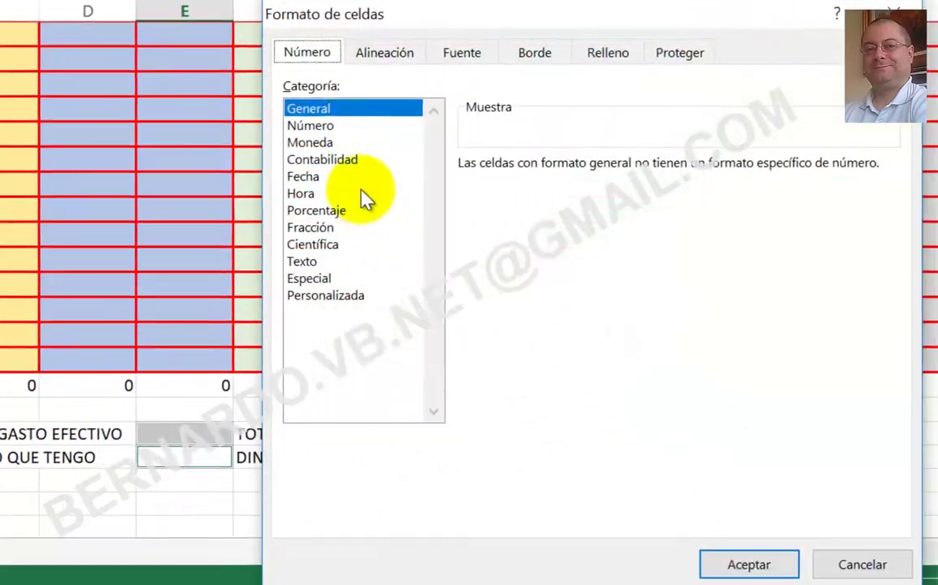
left_click(537, 55)
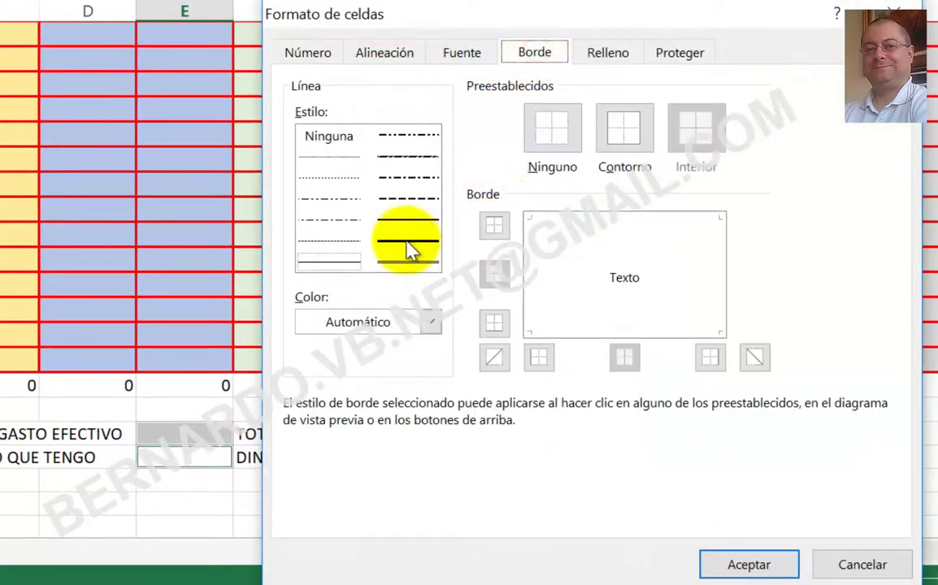
left_click(408, 241)
left_click(623, 128)
left_click(430, 322)
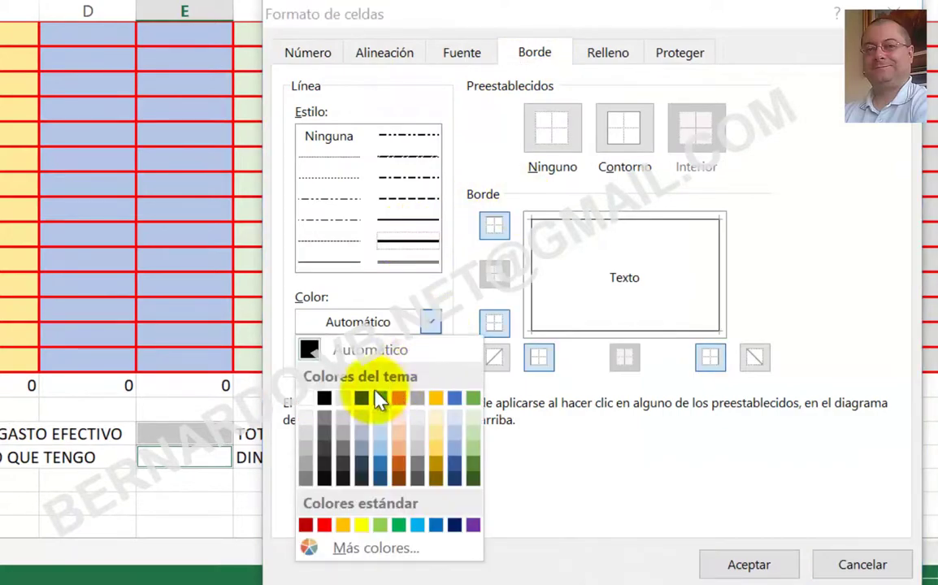
left_click(471, 463)
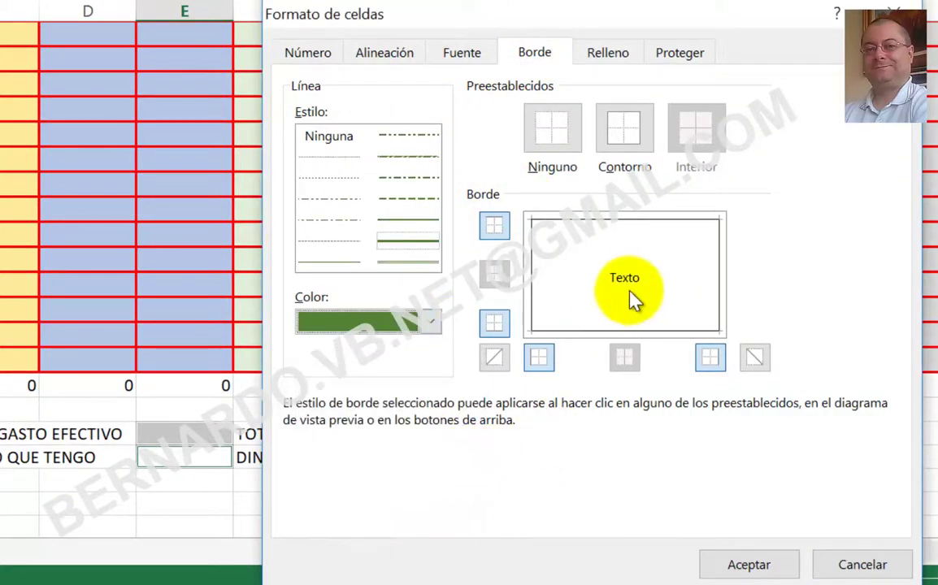
left_click(621, 133)
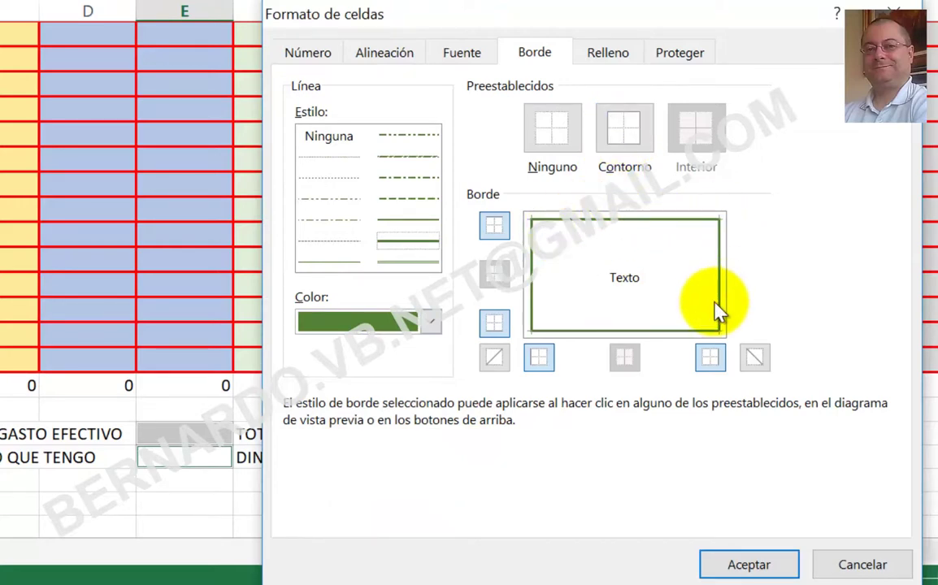
left_click(414, 242)
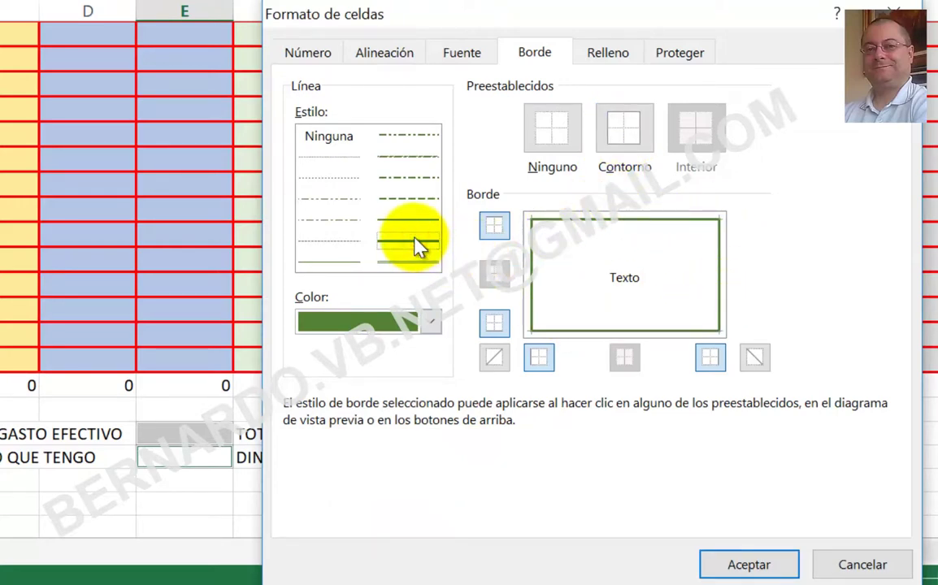
left_click(397, 263)
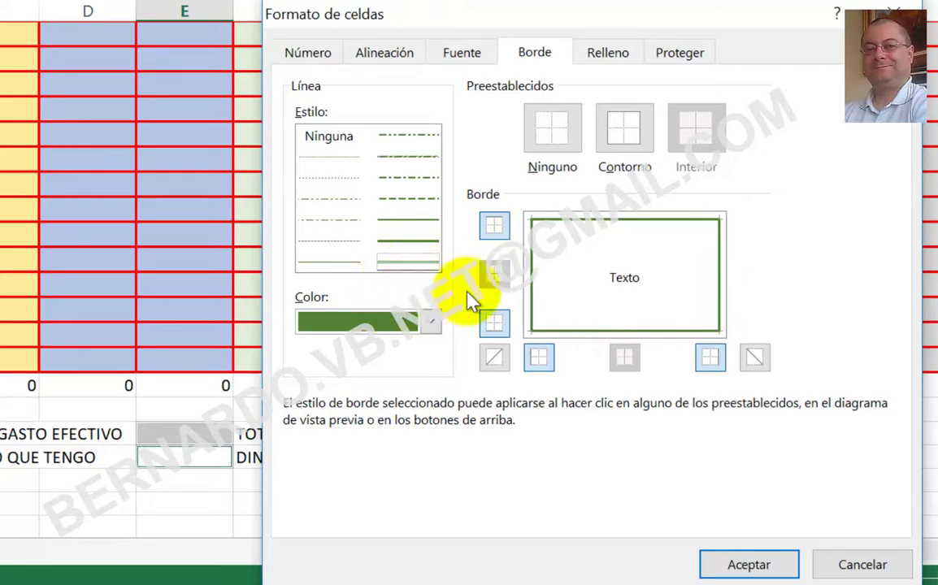
left_click(642, 140)
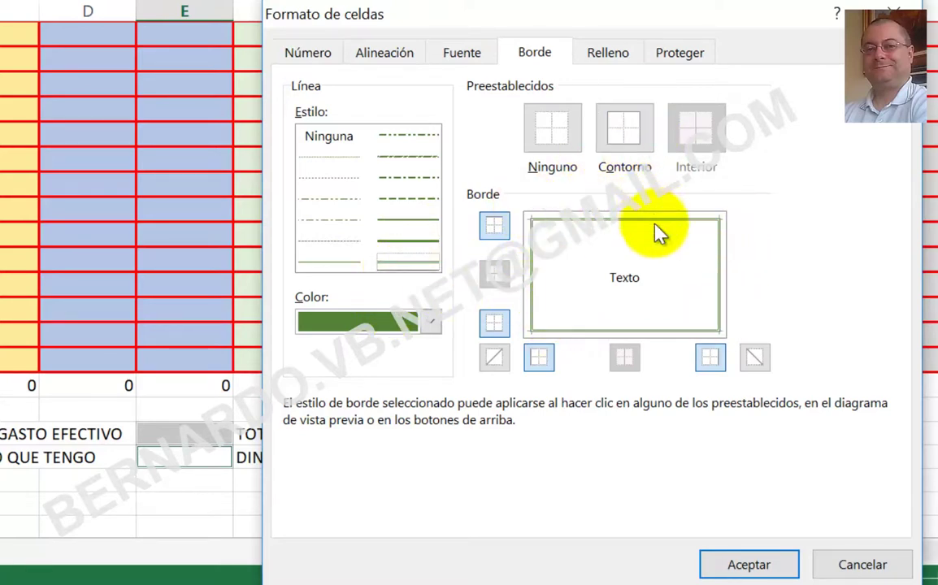
left_click(743, 562)
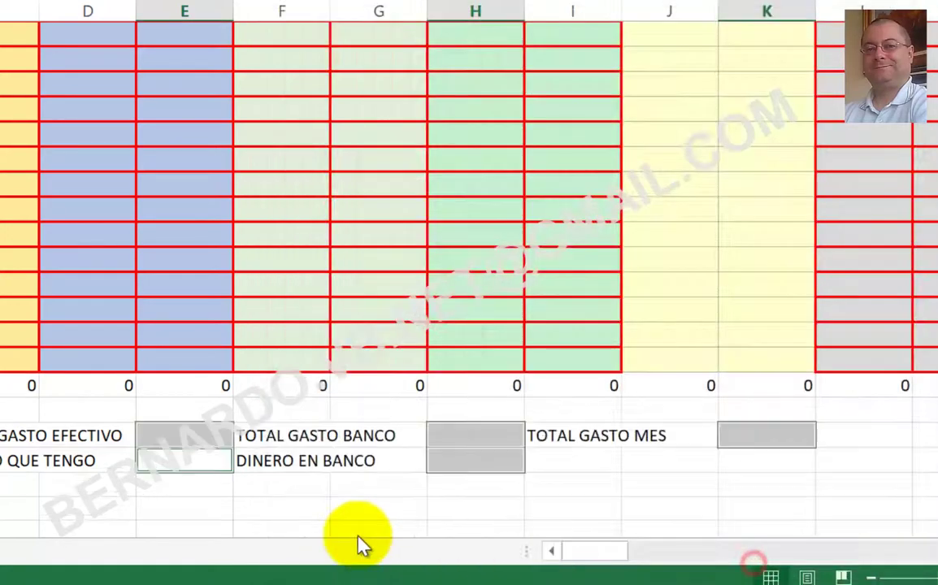
left_click(240, 513)
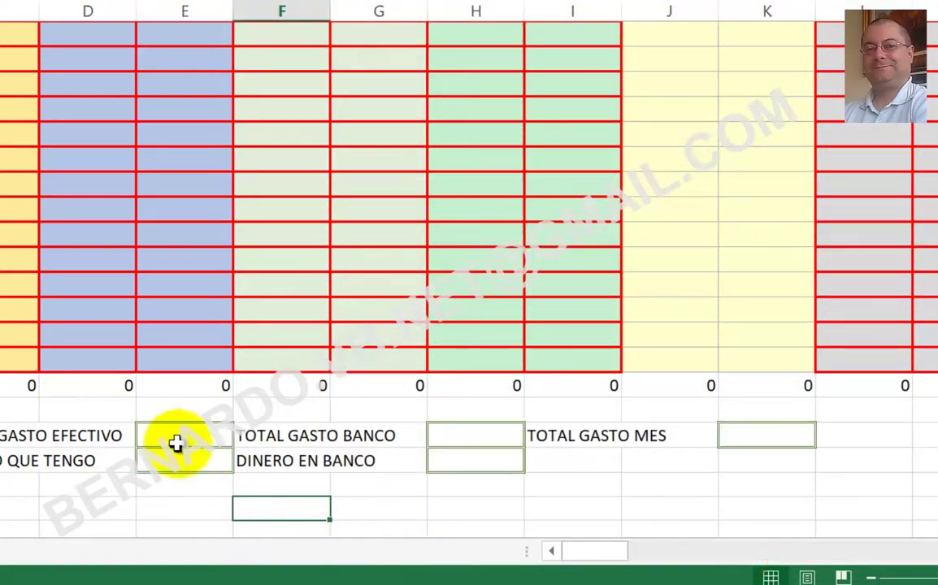
Type = in the cell beside TOTAL GASTO EFECTIVO to begin its formula.
scroll(115, 416, "up", 1)
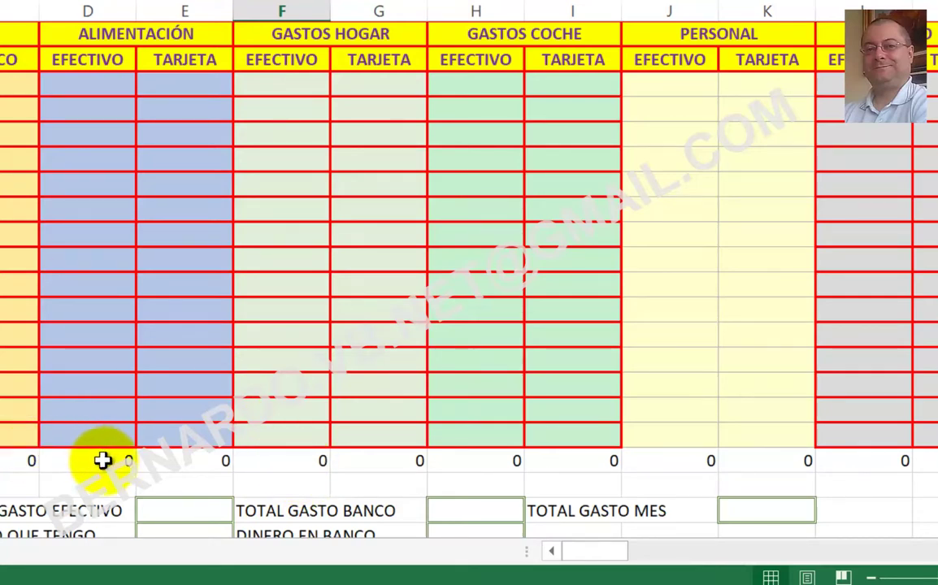
left_click(102, 461)
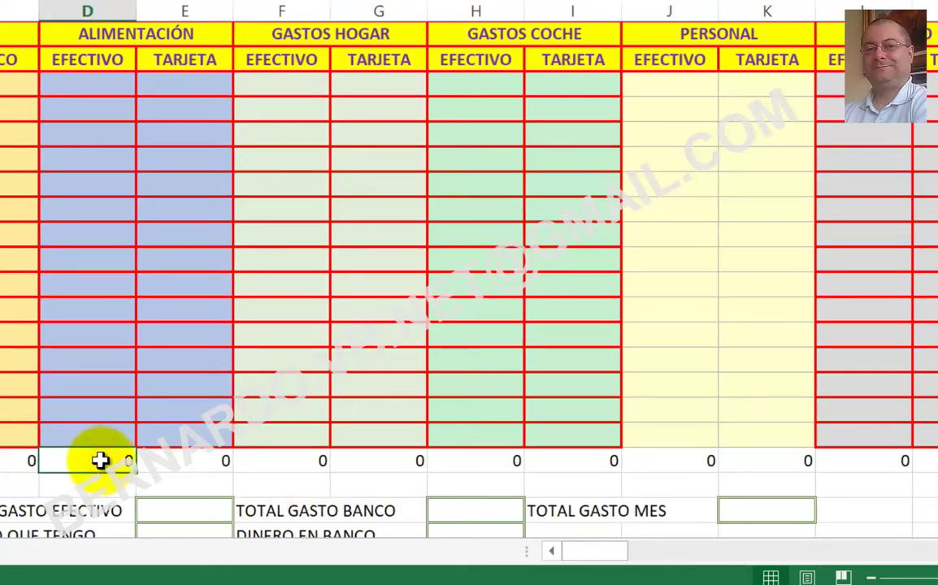
left_click(293, 464, "ctrl")
left_click(459, 464, "ctrl")
left_click(662, 467, "ctrl")
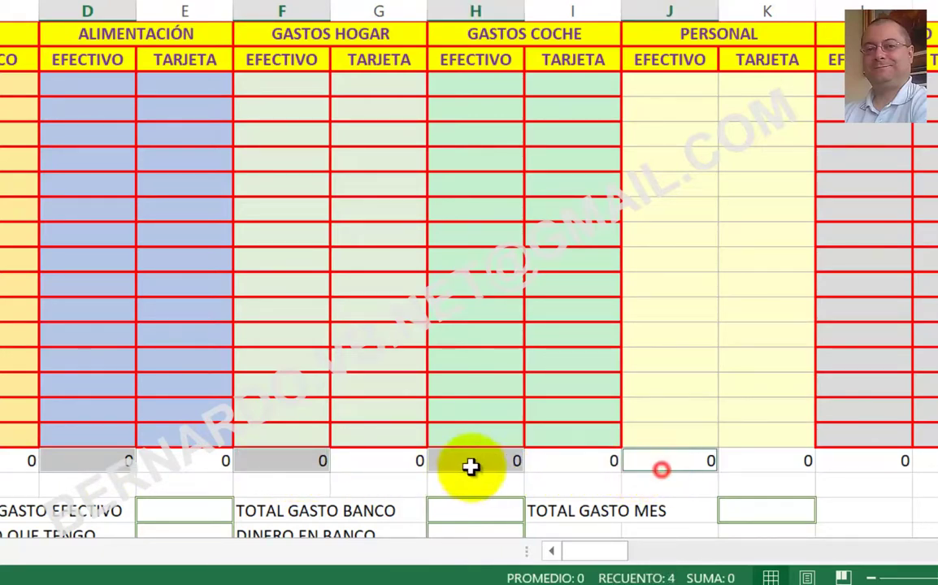
left_click(184, 334)
left_click(122, 464)
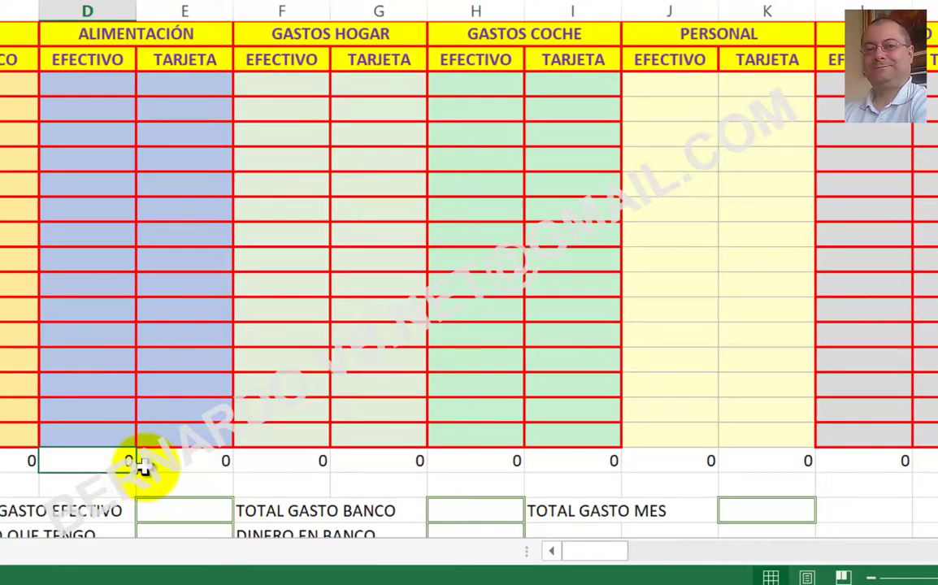
scroll(243, 467, "down", 1)
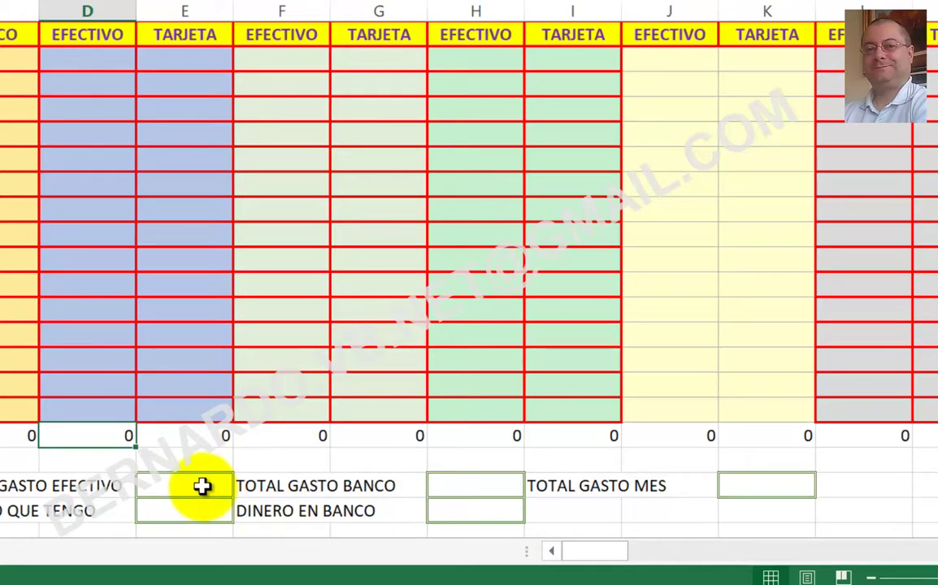
left_click(201, 486)
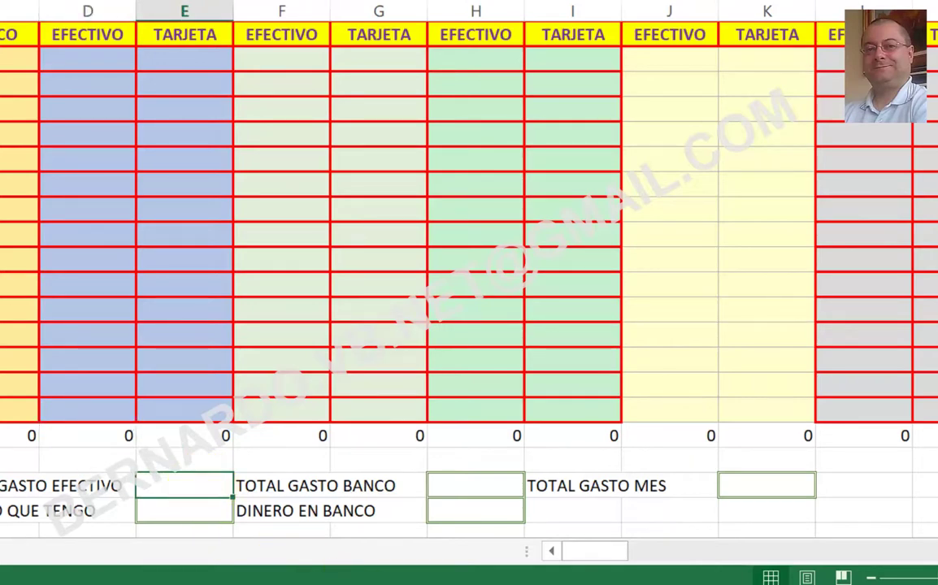
type("=")
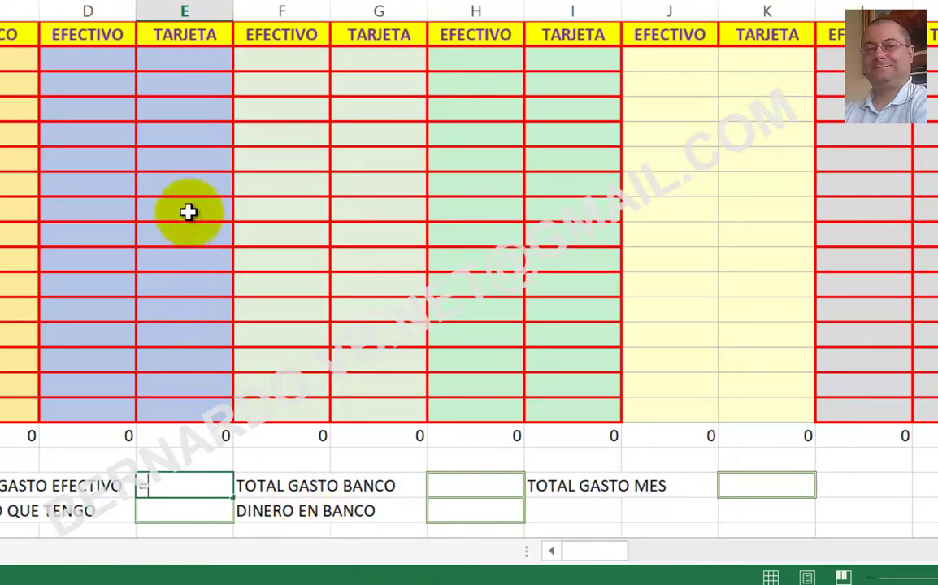
Enter =D18+F18+H18+J18+L18 beside TOTAL GASTO EFECTIVO.
type("=")
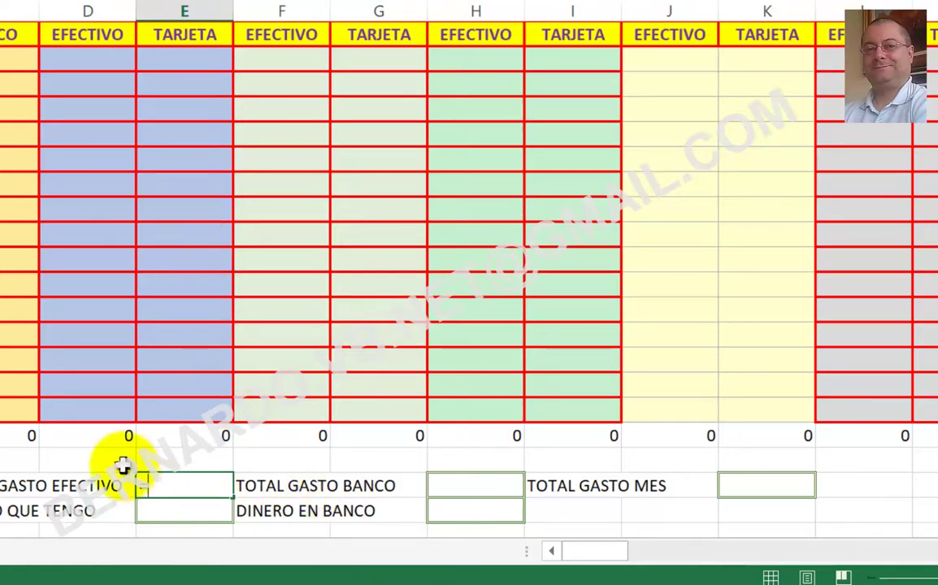
left_click(95, 436)
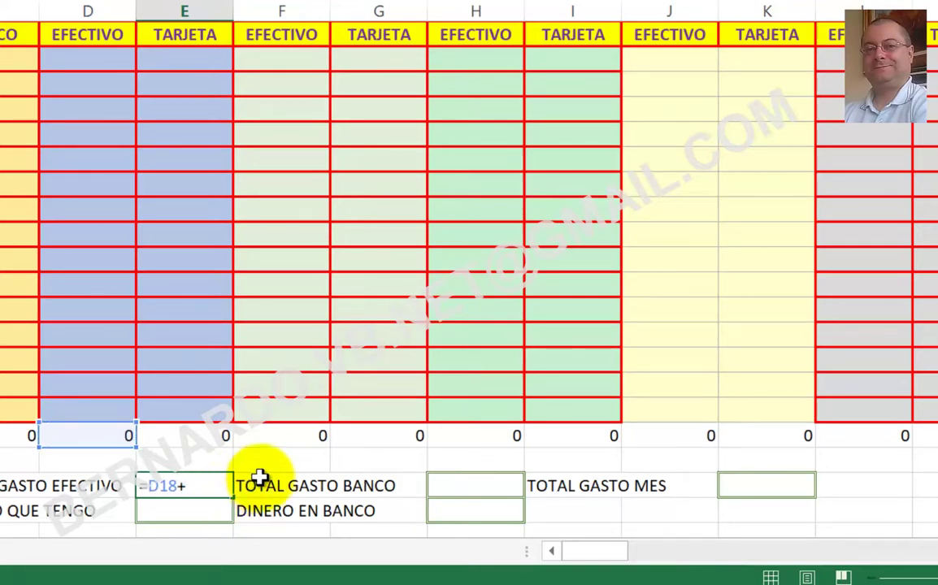
left_click(294, 439)
type("+")
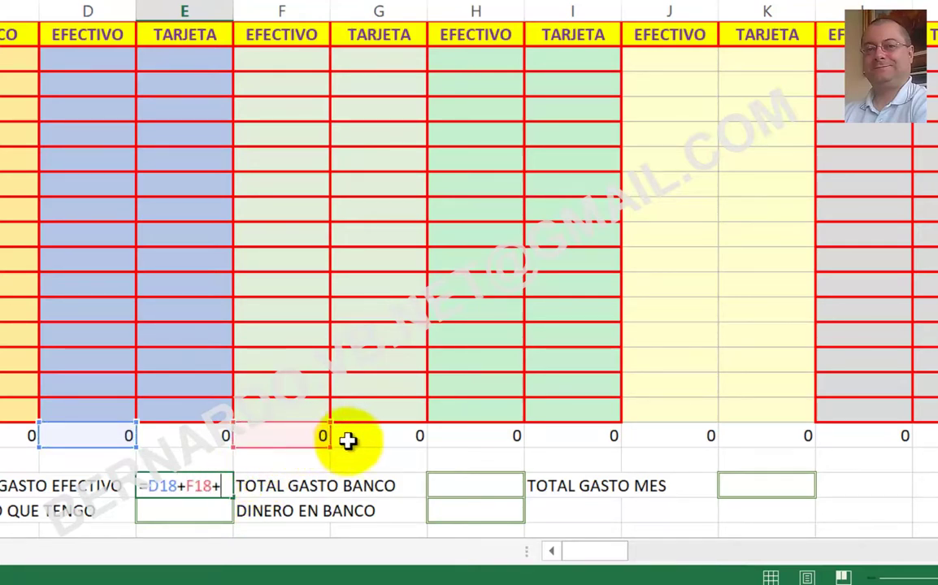
left_click(465, 437)
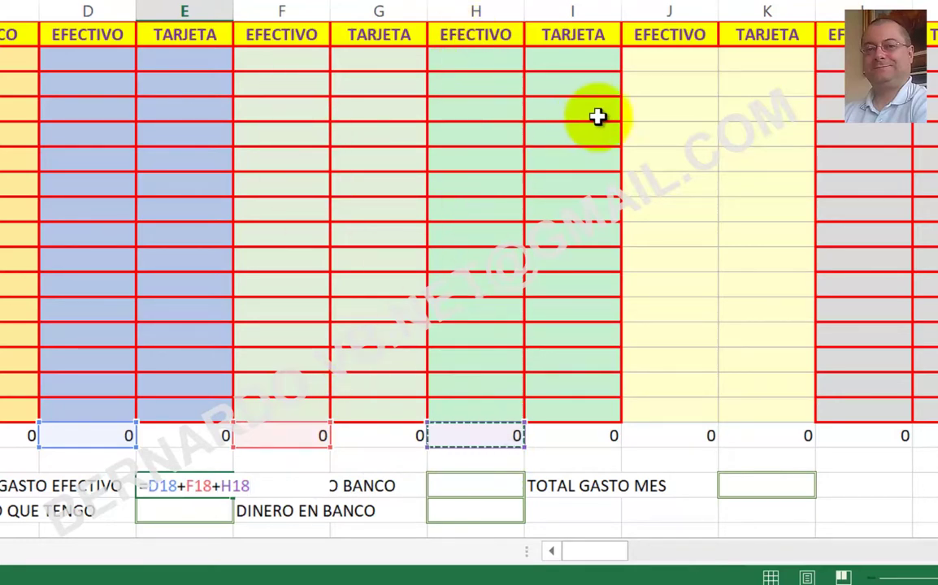
left_click(663, 439)
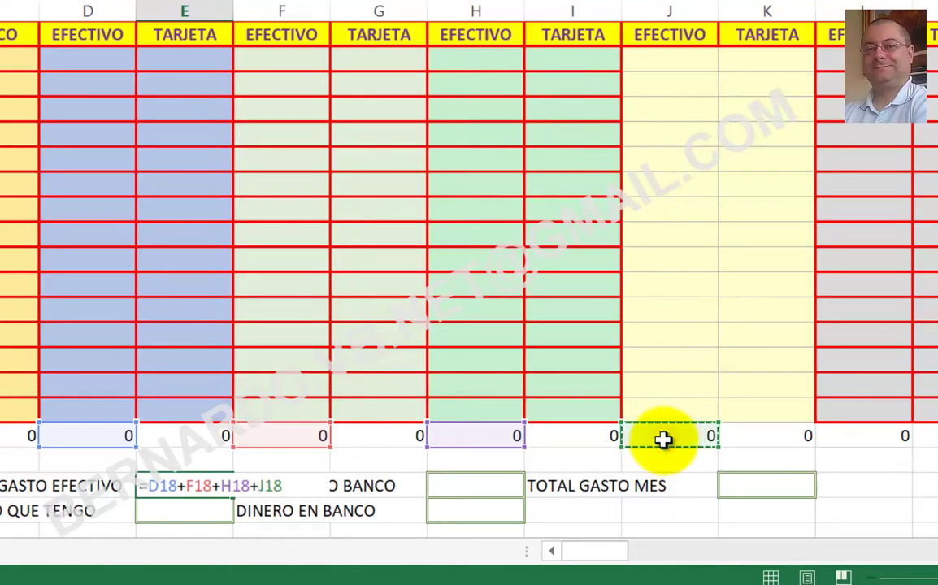
type("+")
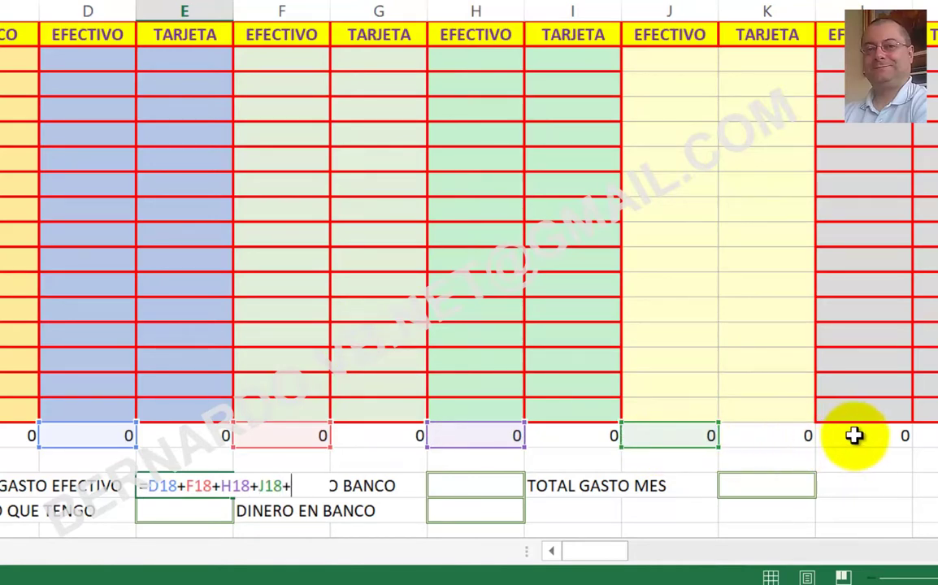
left_click(854, 437)
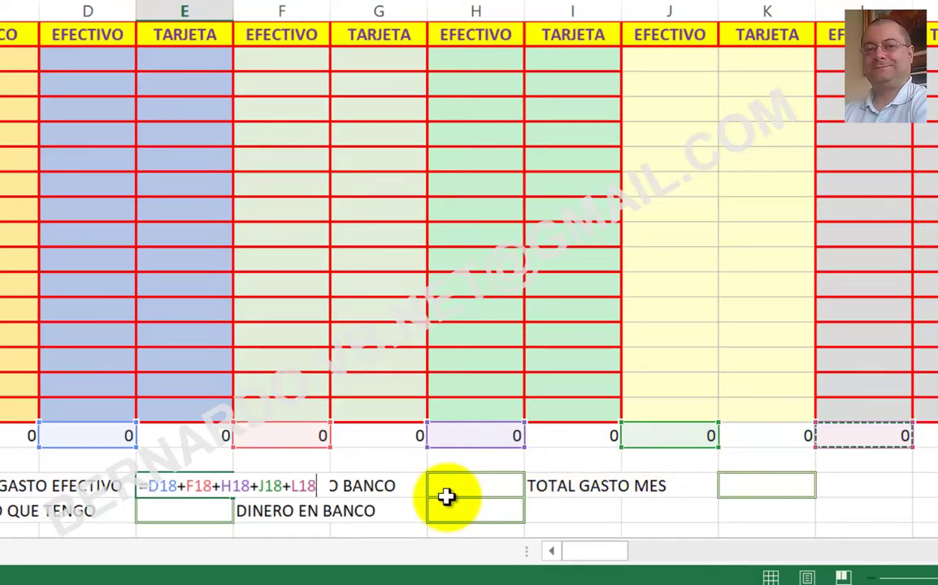
key("Return")
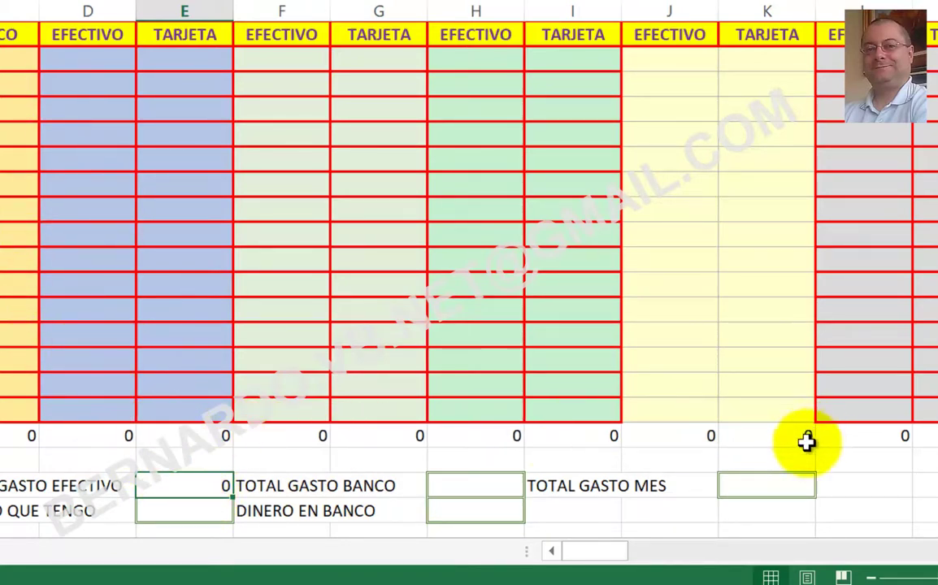
Enter =E18+G18+I18+K18+M18 beside TOTAL GASTO BANCO, accepting Excel's suggested correction.
left_click(472, 487)
type("=")
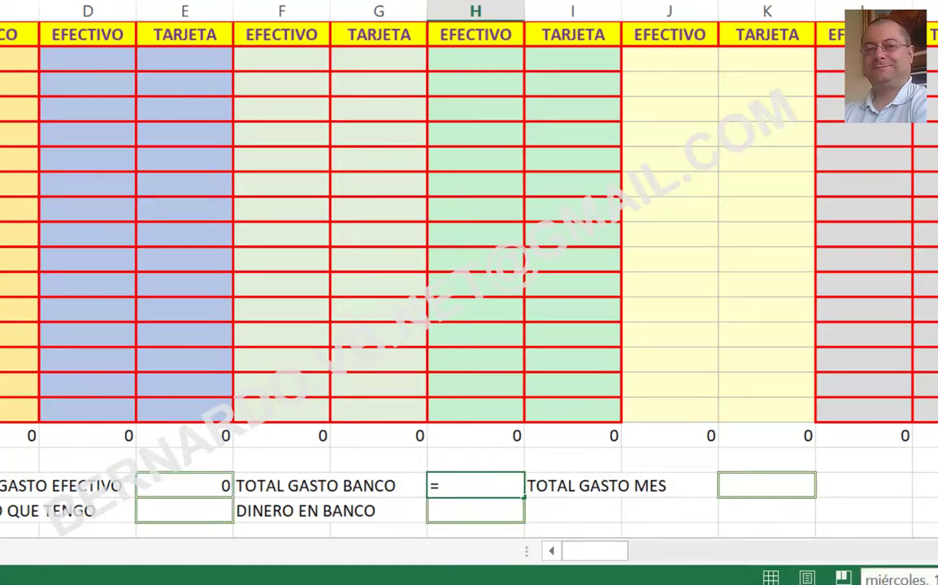
left_click(185, 436)
type("+")
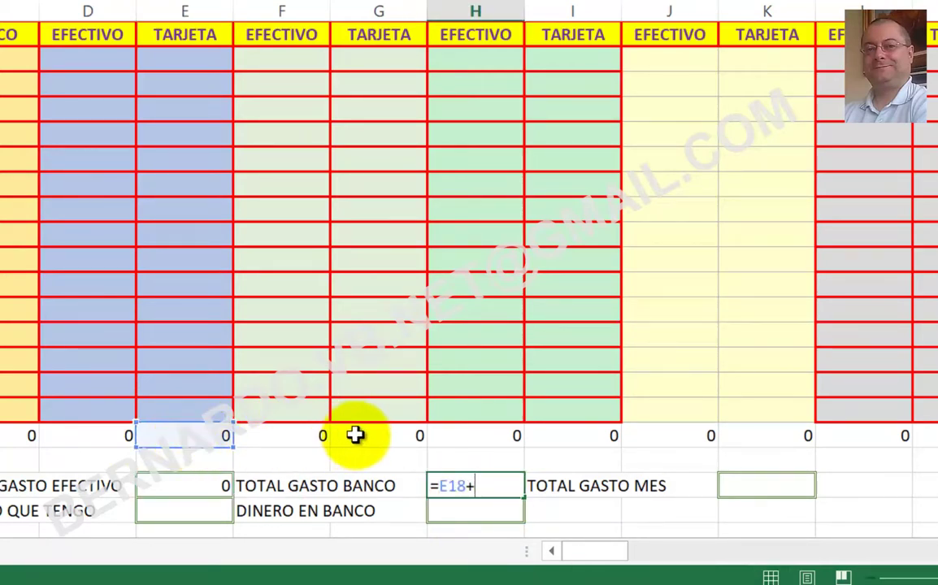
left_click(364, 436)
type("+")
left_click(570, 437)
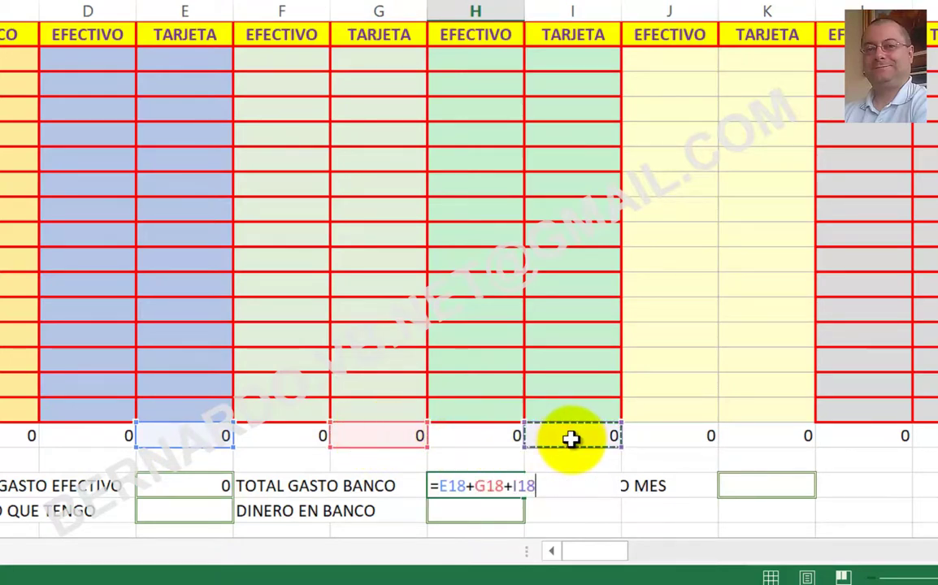
type("+")
left_click(770, 443)
type("+")
left_click(926, 437)
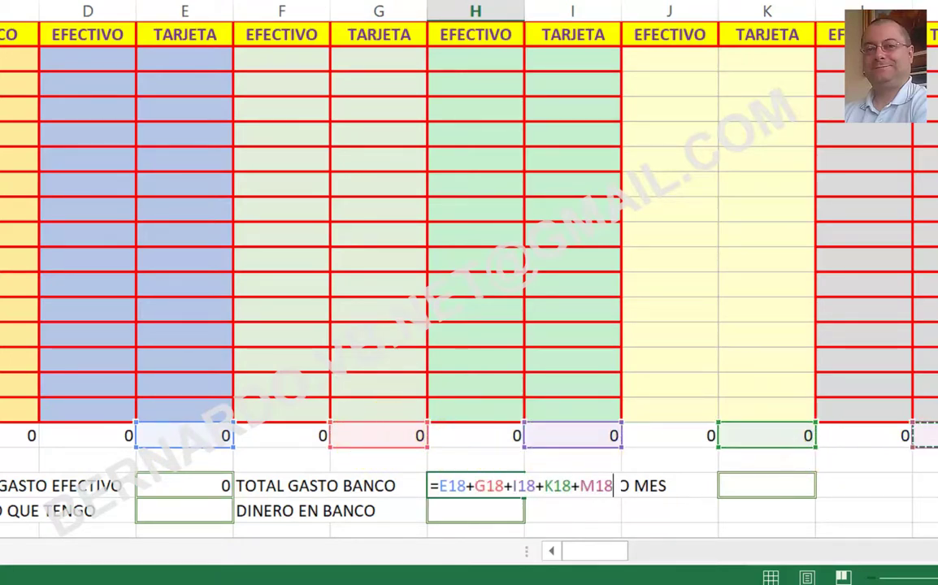
key("Return")
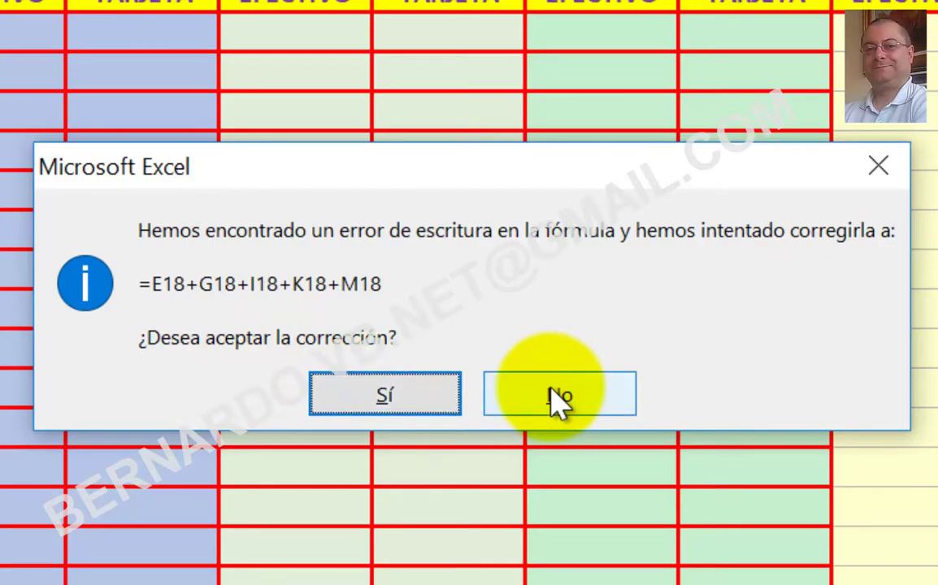
left_click(382, 395)
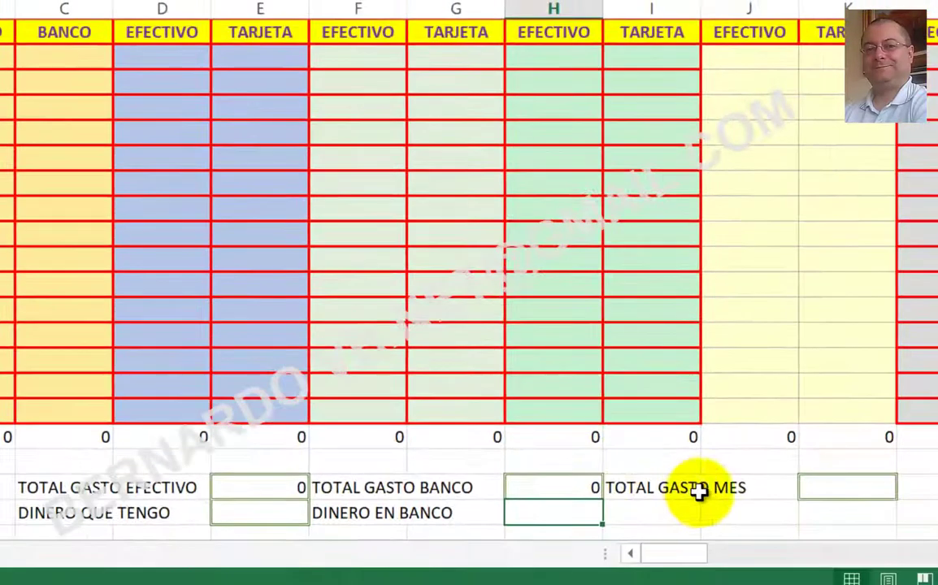
Type the label TOTAL INGRESO MES below TOTAL GASTO MES.
left_click(847, 491)
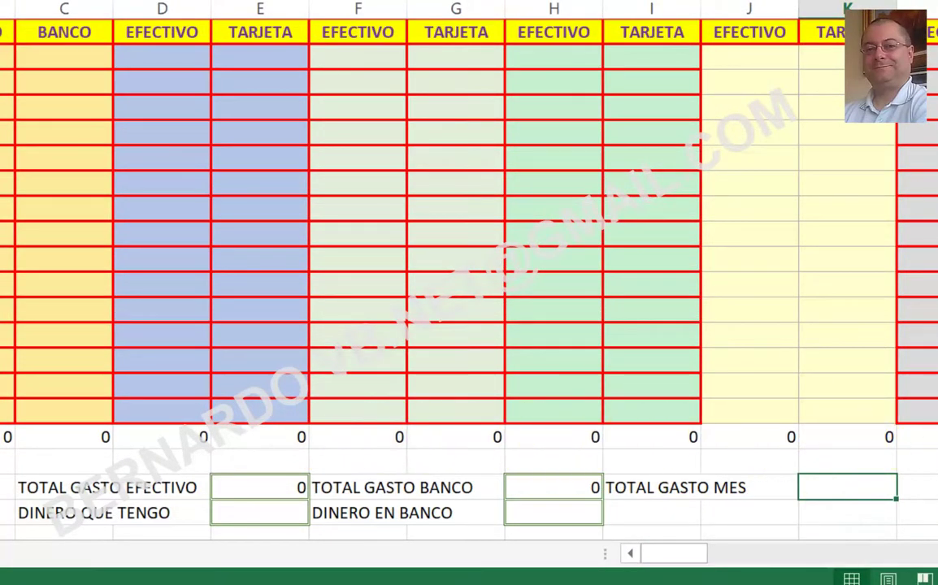
left_click(650, 512)
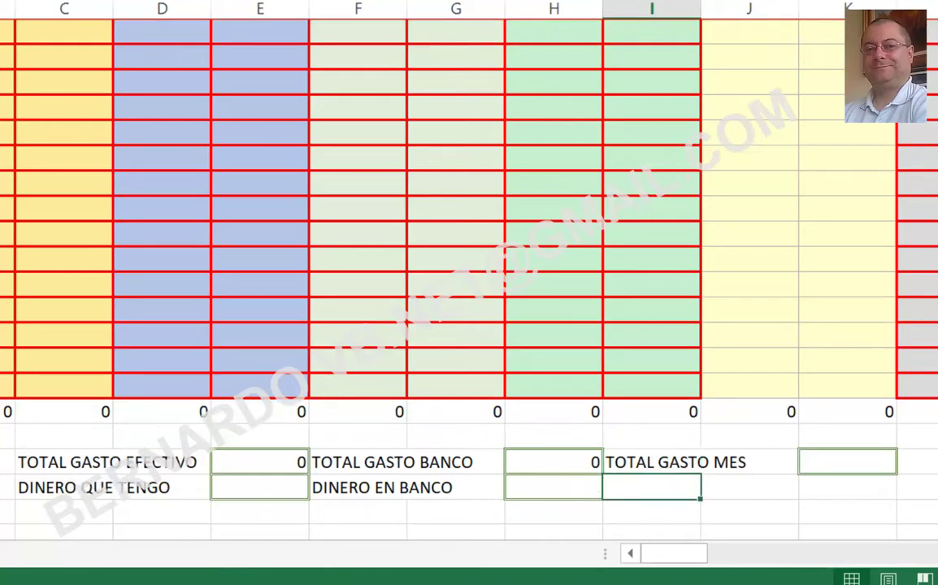
type("TOTAL")
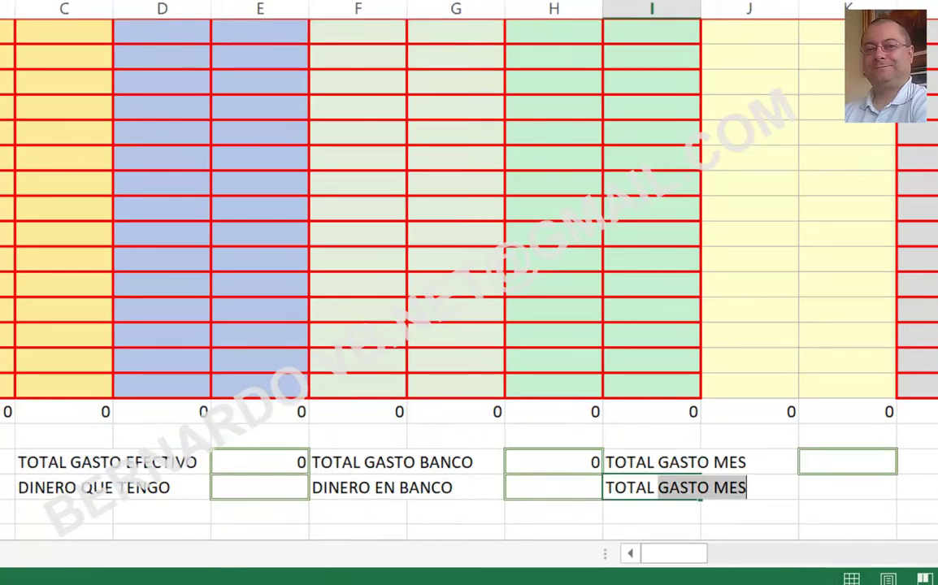
type(" INGRESO MES")
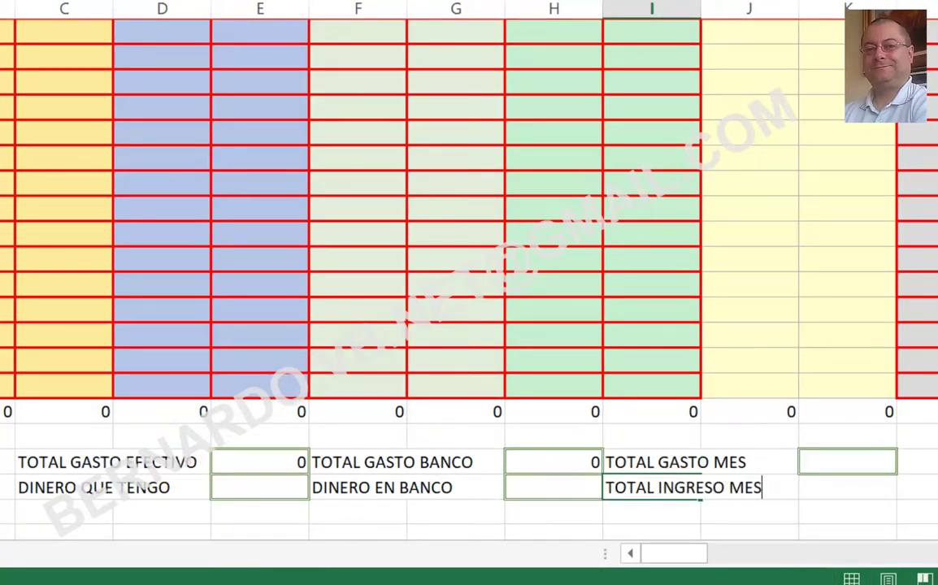
left_click(848, 462)
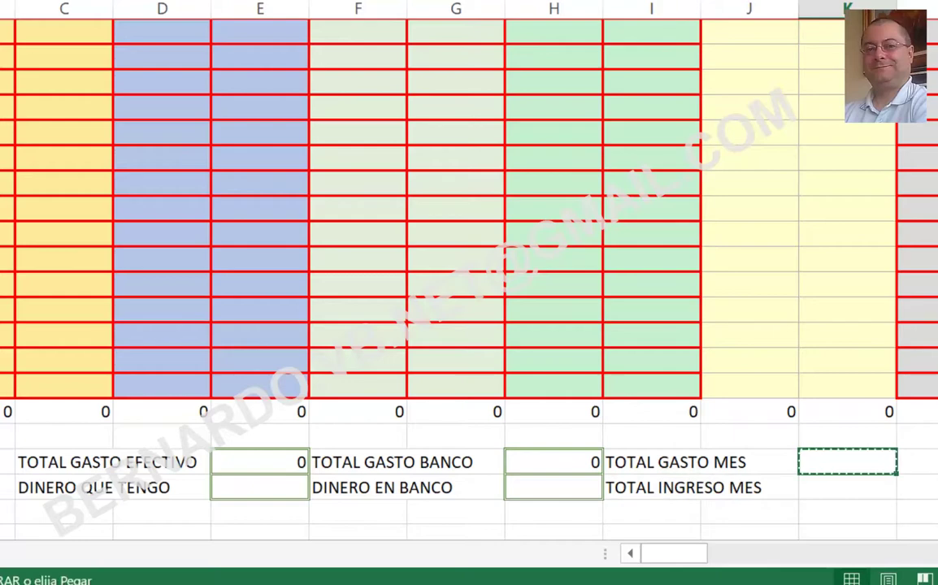
Paste the green-bordered value cell beside TOTAL INGRESO MES and clear the copy marquee.
left_click(847, 488)
key("ctrl+v")
key("Down")
key("Left")
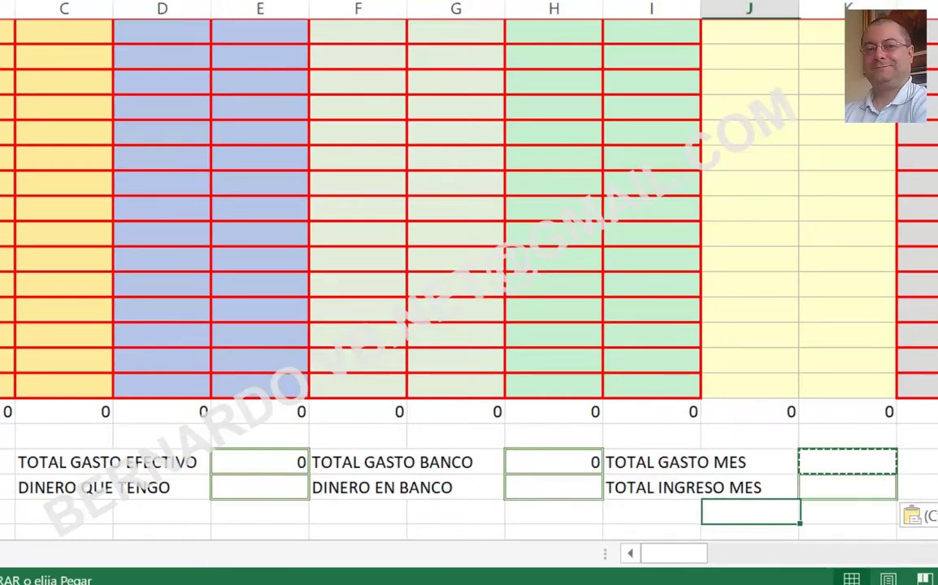
key("Escape")
left_click(848, 487)
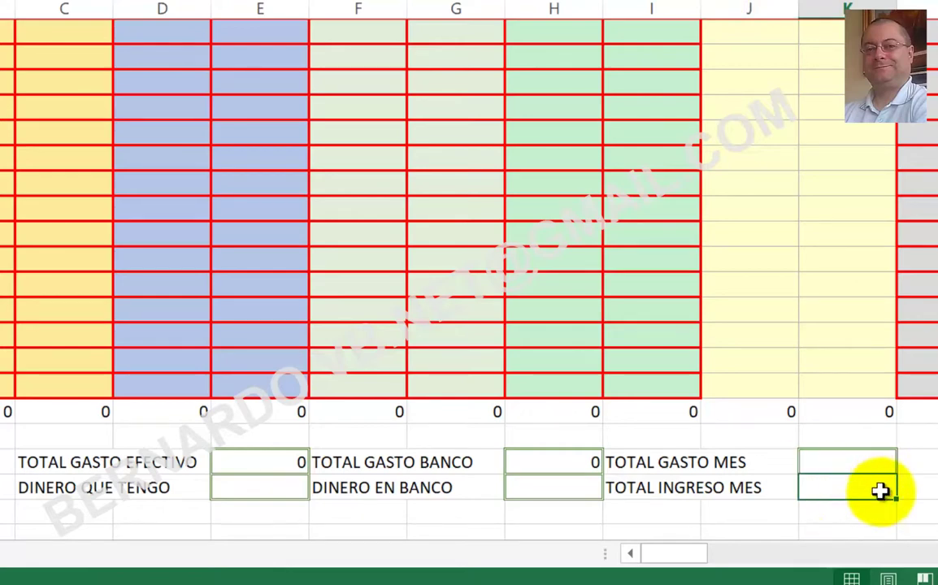
left_click(274, 461)
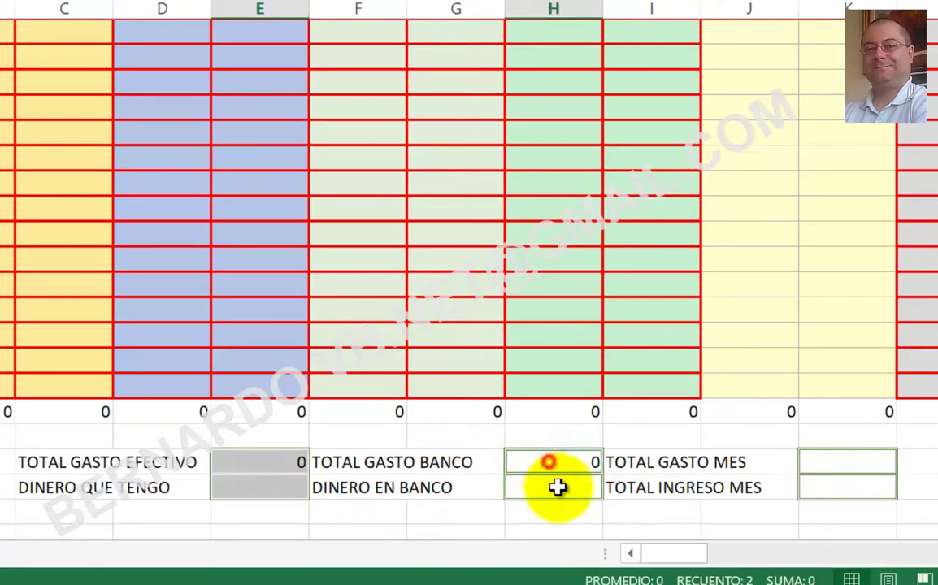
Format the summary value cells as Moneda with 2 decimals and the € symbol.
left_click_drag(547, 460, 558, 488)
left_click_drag(839, 461, 849, 487)
right_click(812, 490)
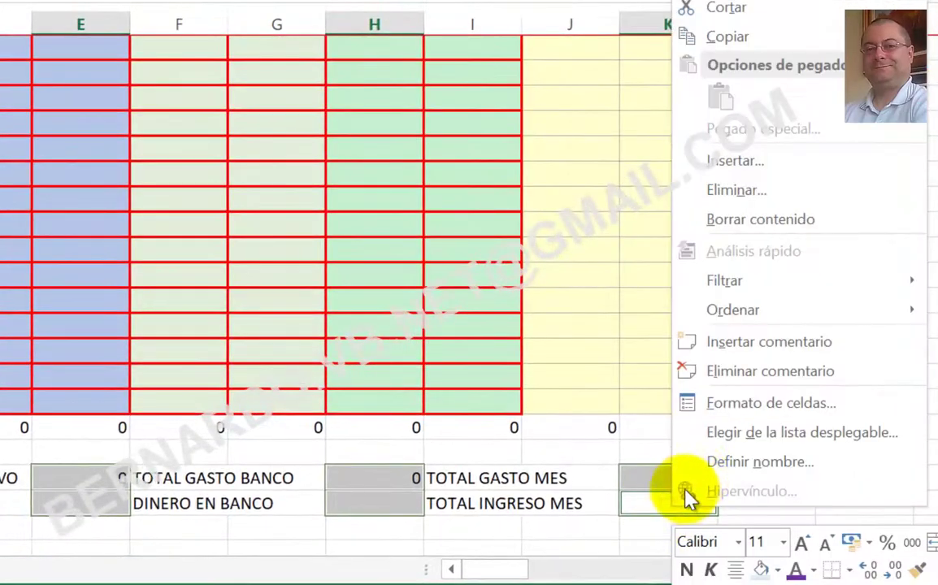
left_click(692, 403)
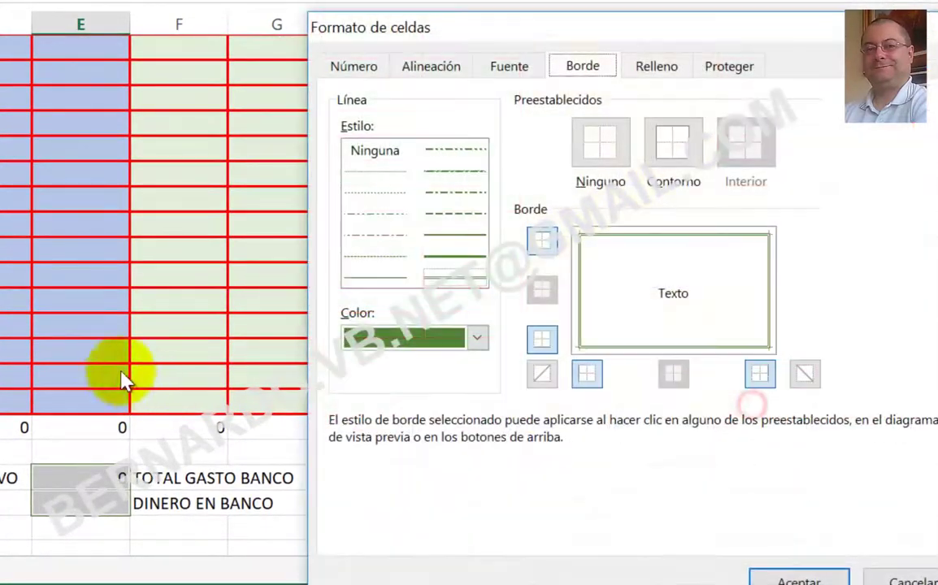
left_click(357, 66)
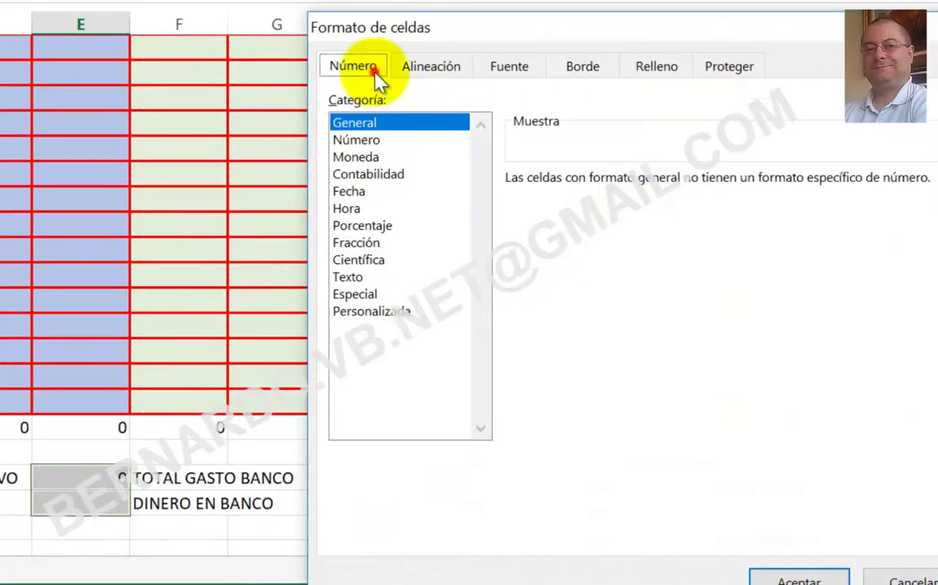
left_click(392, 157)
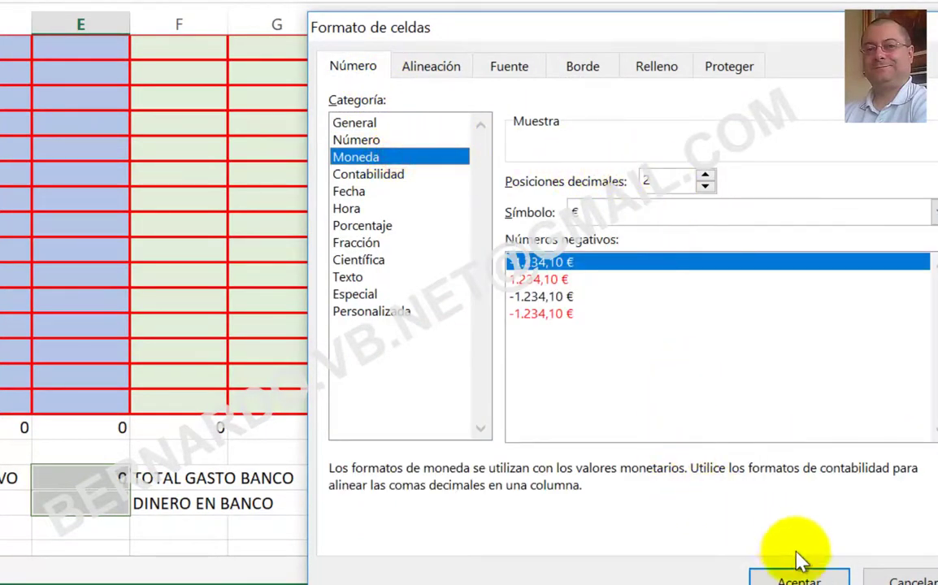
left_click(799, 579)
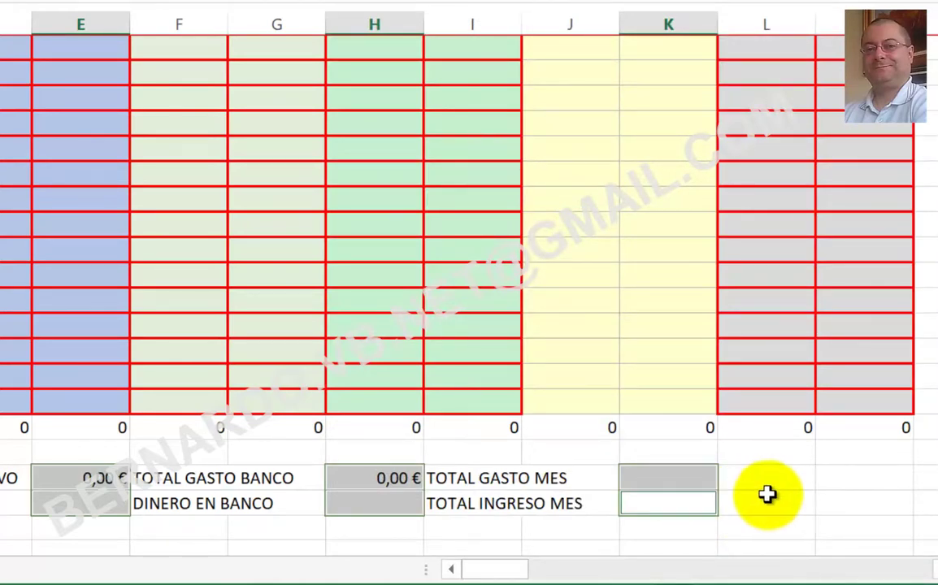
left_click(767, 494)
left_click(69, 481)
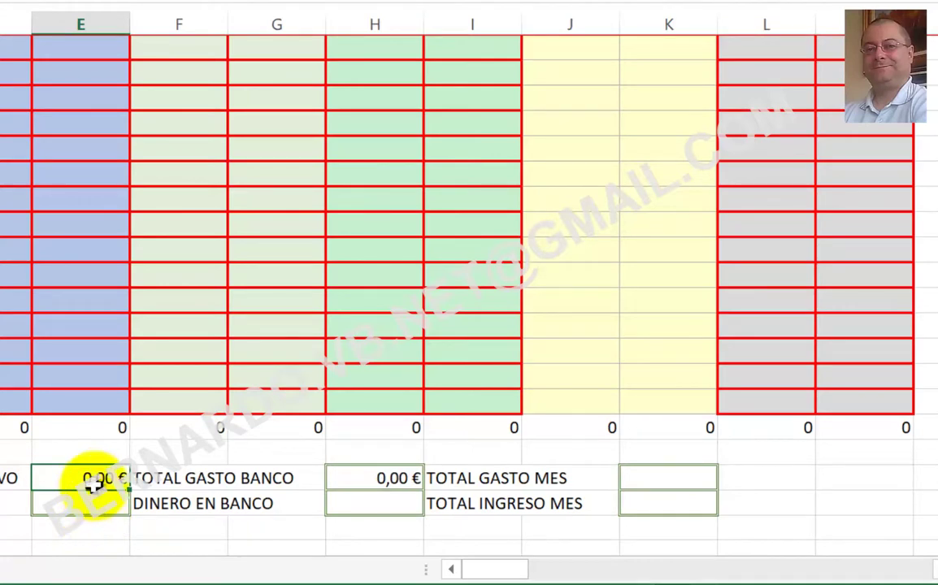
Enter =SUMA(D18:M18) in the value cell beside TOTAL GASTO MES.
left_click(390, 481)
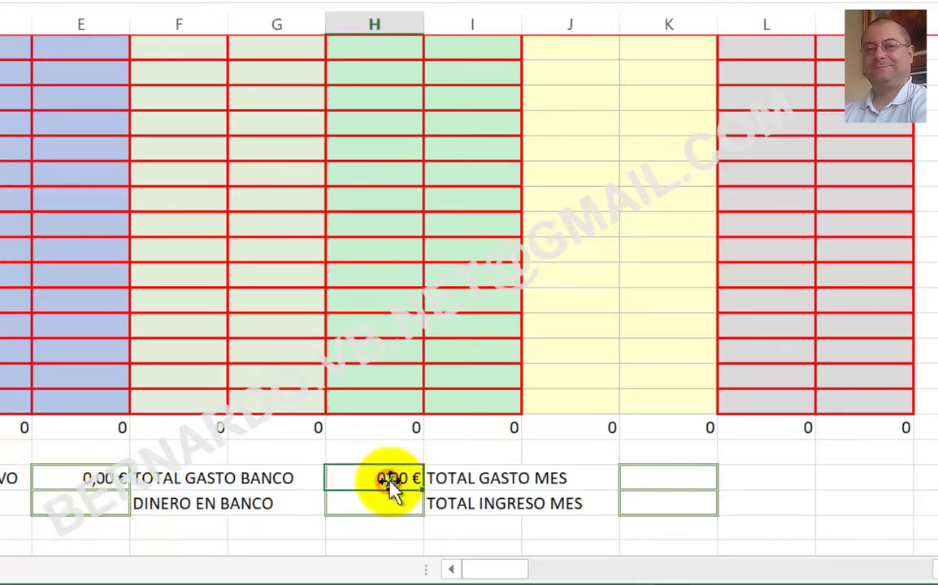
left_click(655, 481)
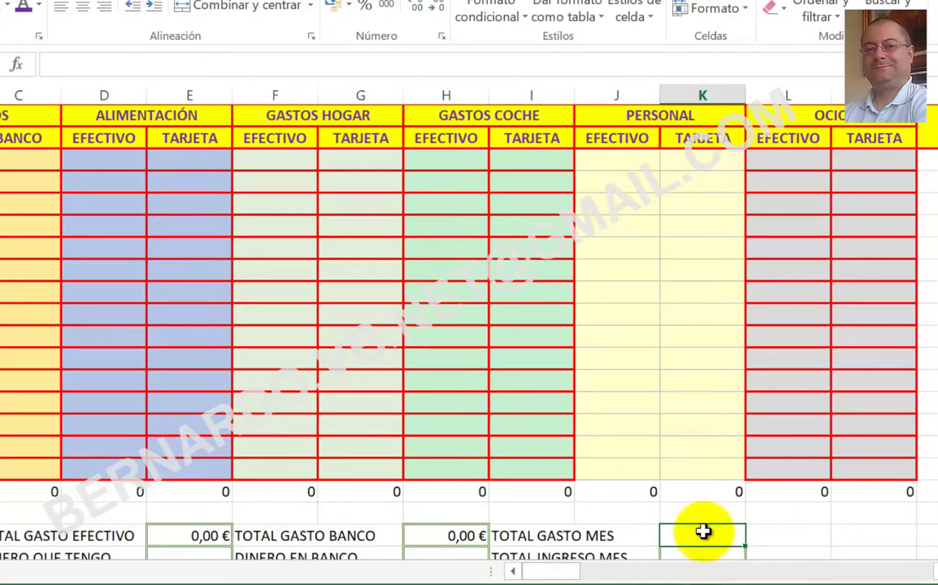
type("=SUMA(")
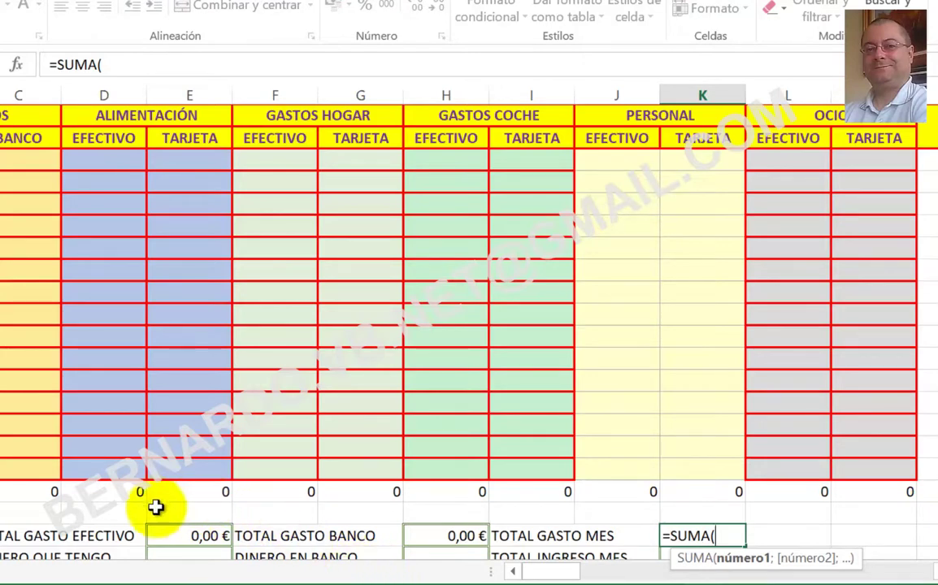
left_click(117, 494)
mouse_move(117, 495)
left_mouse_down()
mouse_move(296, 494)
mouse_move(181, 459)
mouse_move(828, 439)
left_mouse_up()
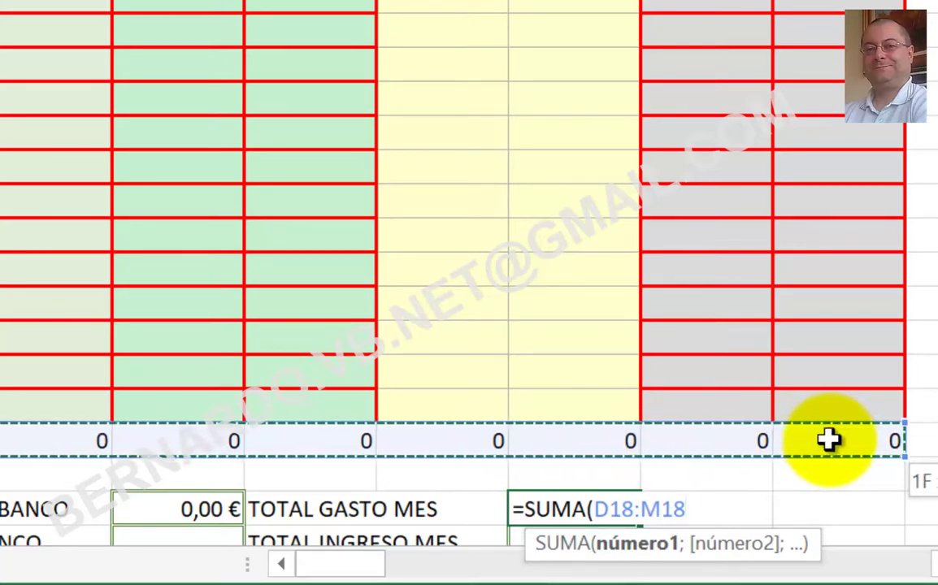
left_click_drag(828, 438, 832, 441)
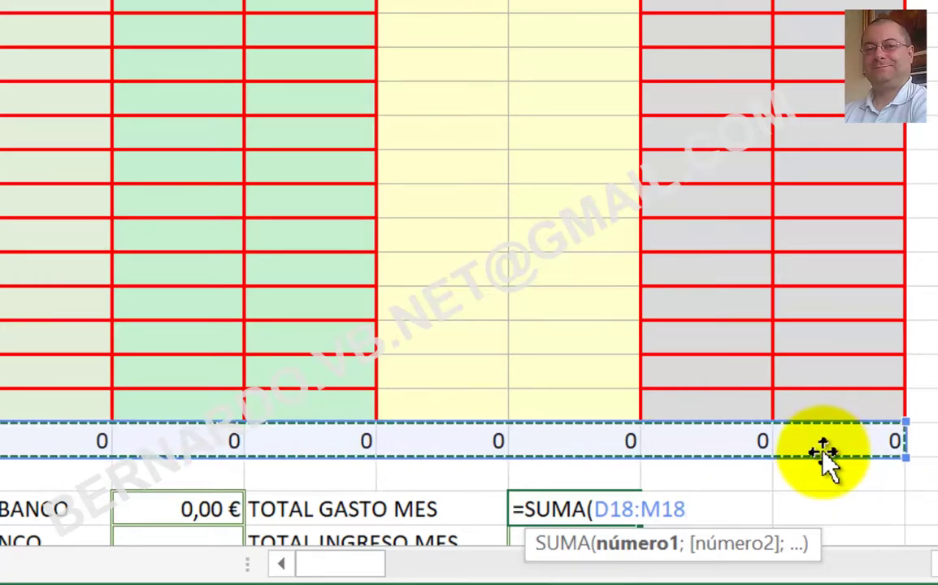
type(")")
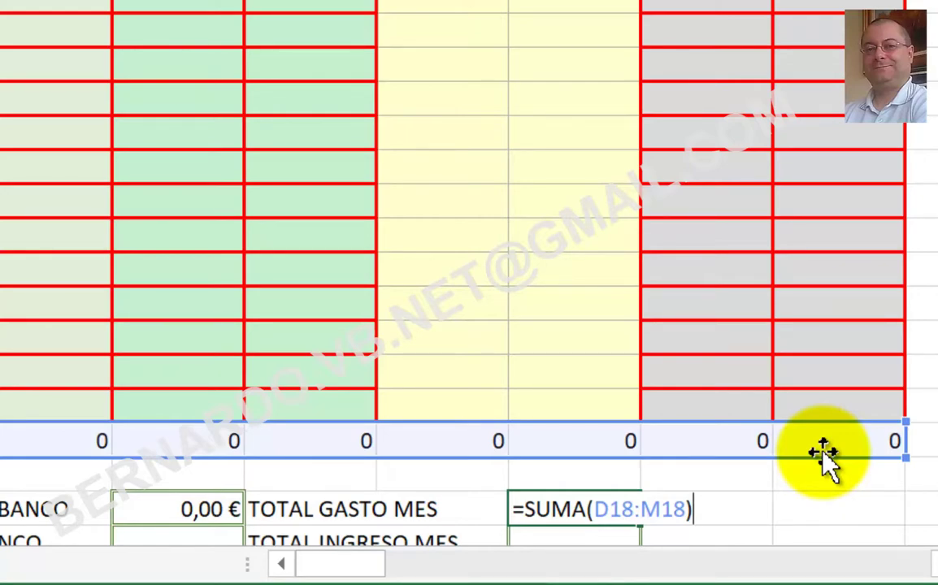
key("Return")
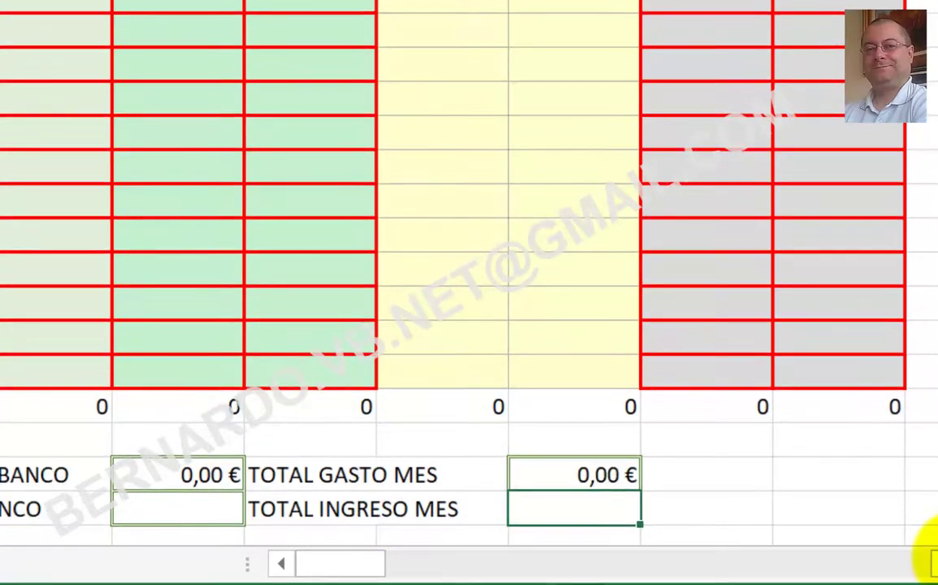
key("Up")
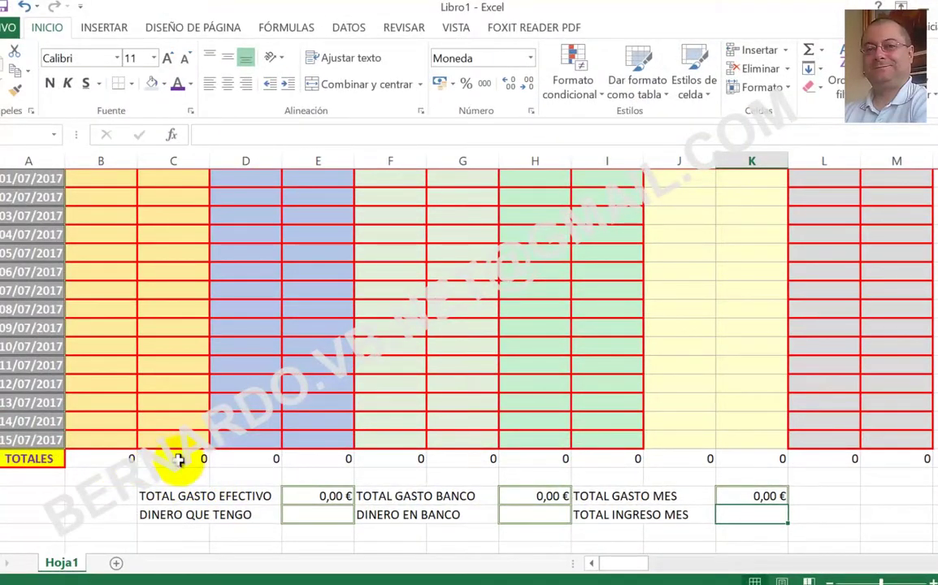
Enter =B18+C18 beside TOTAL INGRESO MES so it shows 0,00 €.
scroll(150, 383, "up", 1)
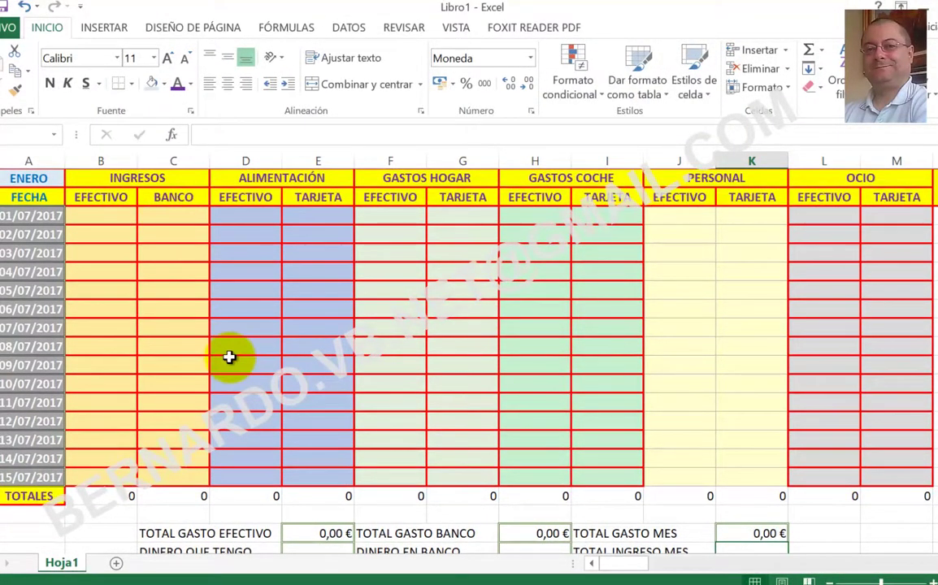
scroll(230, 356, "down", 1)
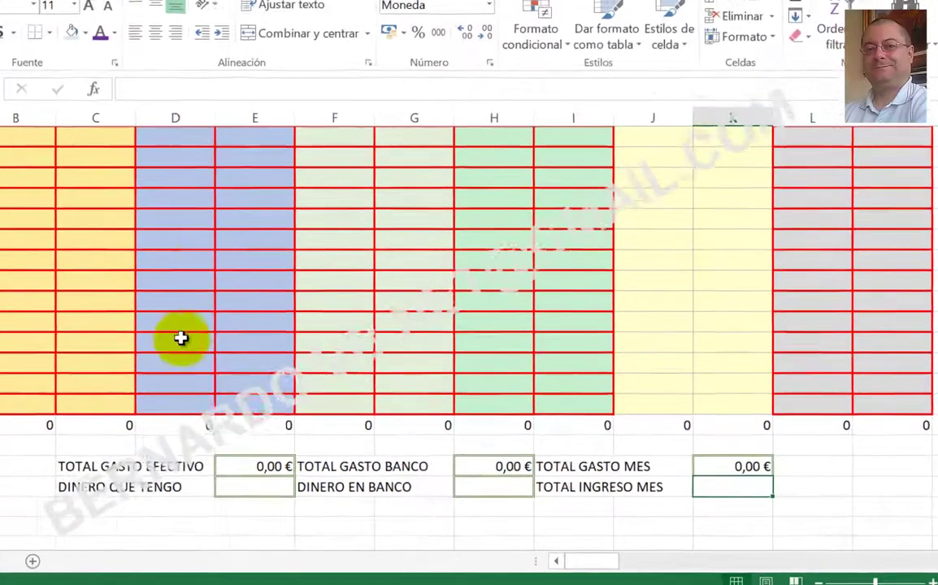
type("=B18+C1")
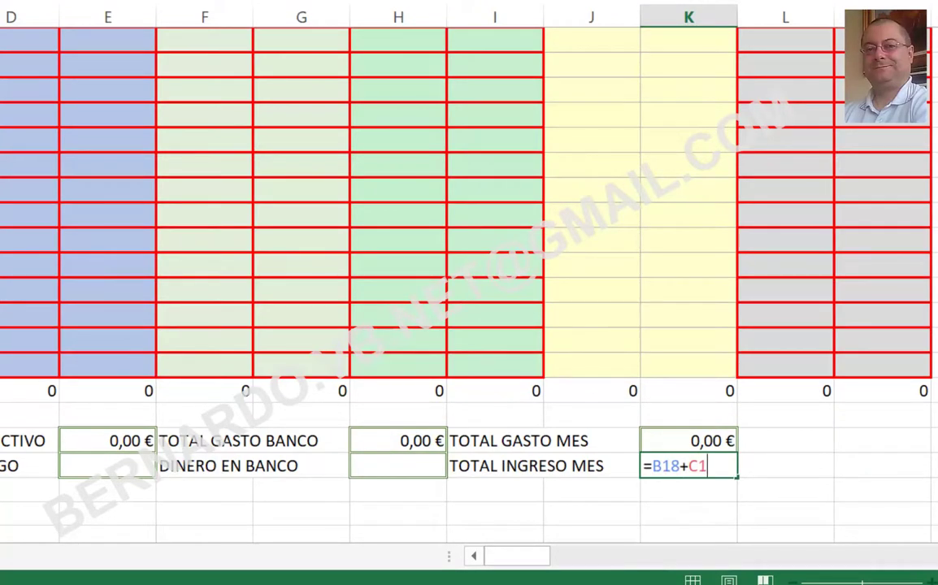
key("Return")
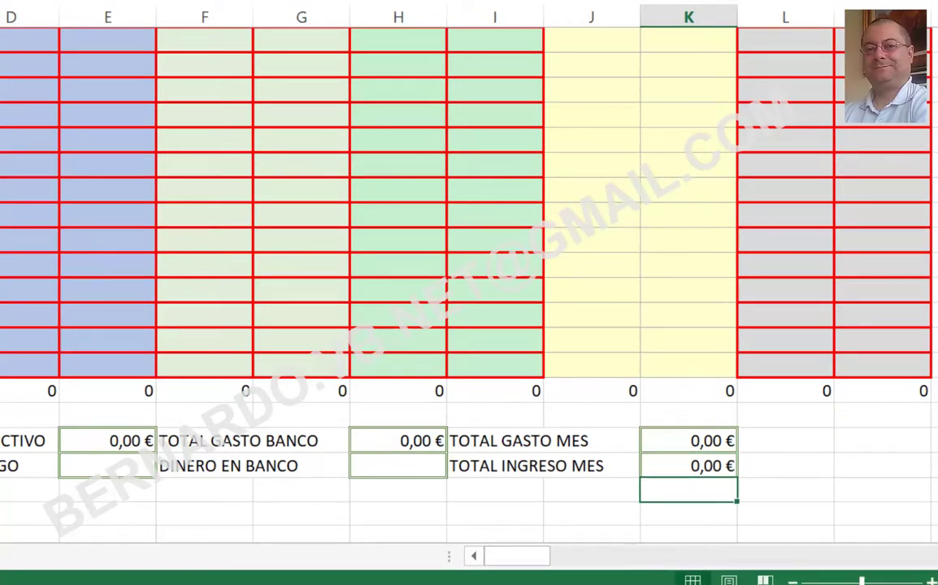
left_click(107, 466)
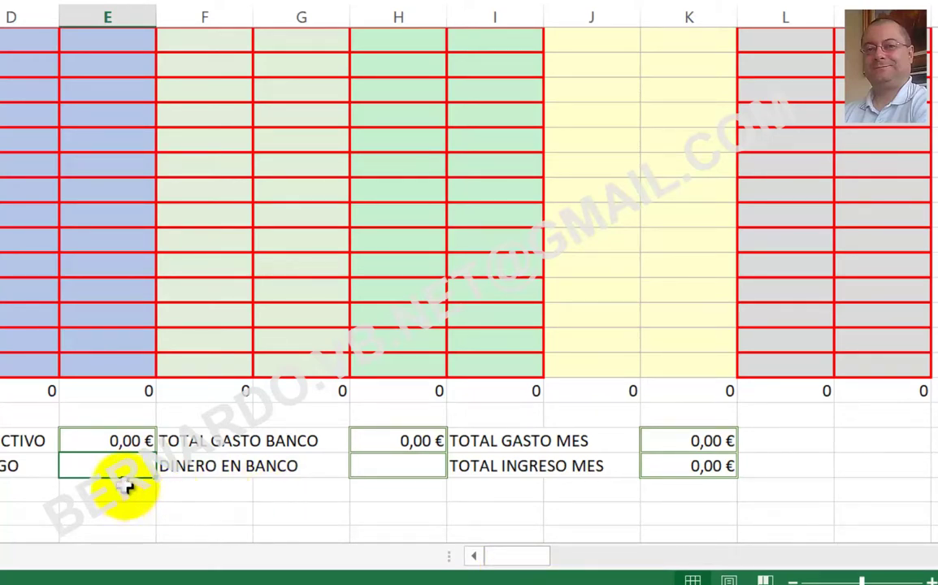
Rename the DINERO QUE TENGO label to EFECTIVO QUE TENGO.
scroll(128, 382, "up", 1)
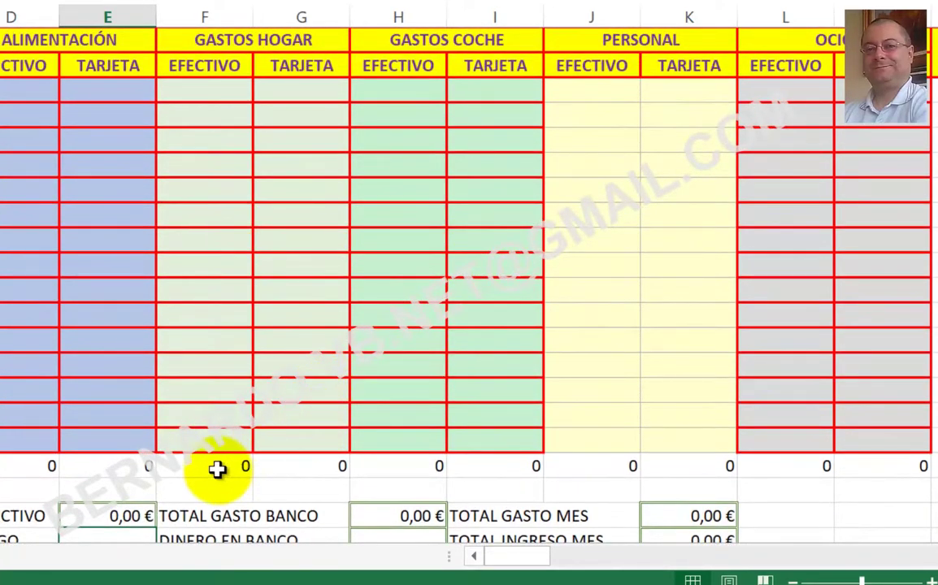
scroll(216, 475, "down", 1)
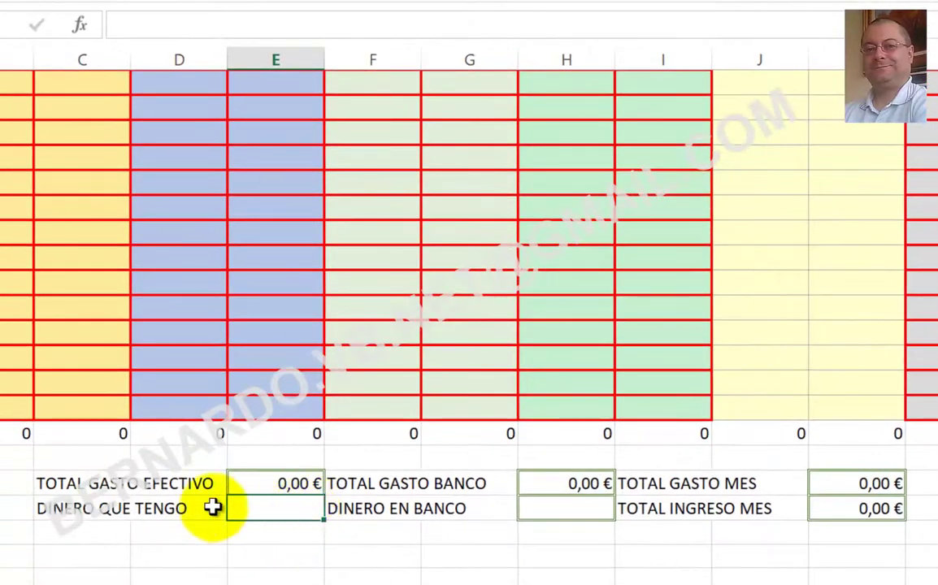
left_click(74, 509)
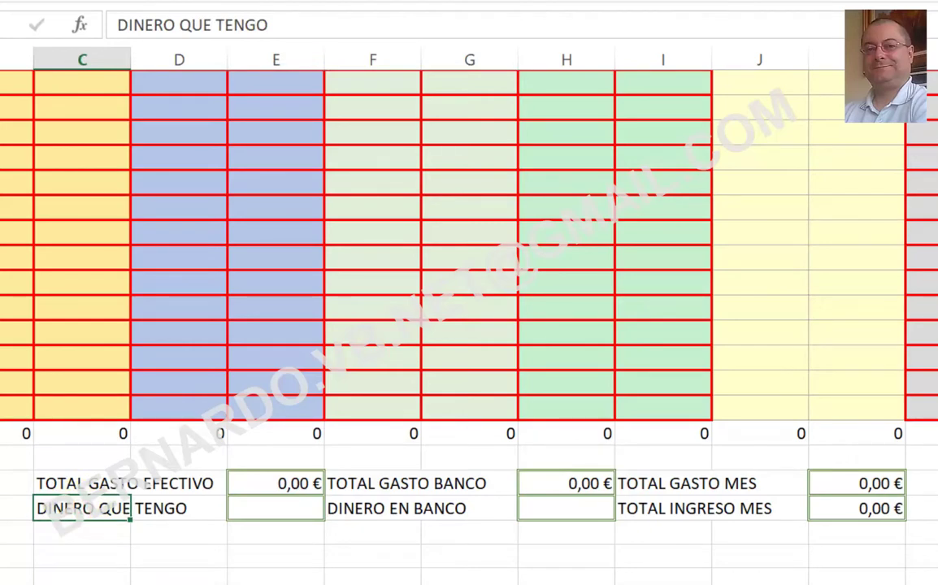
key("F2")
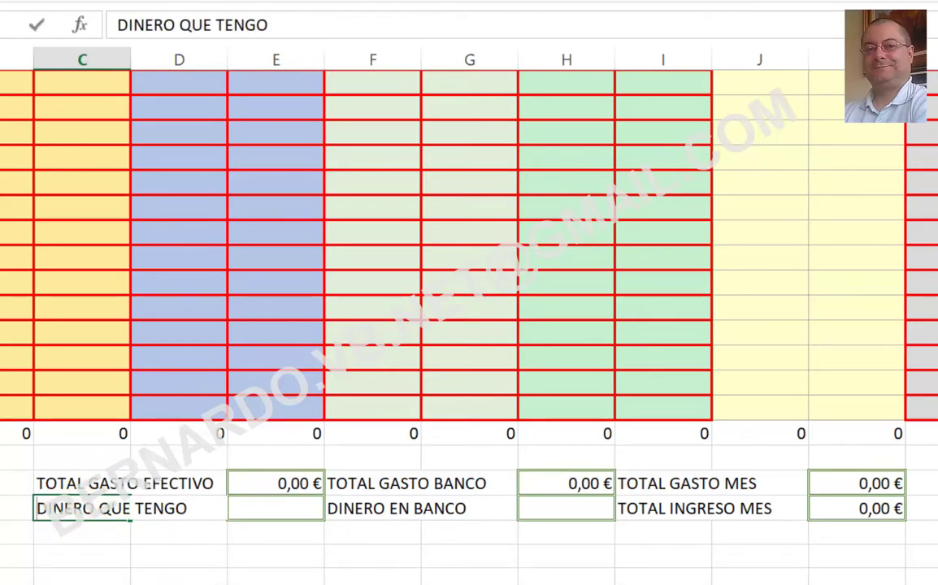
type("EFECTIVO")
key("Delete")
key("Delete")
key("Delete")
key("Delete")
key("Delete")
key("Delete")
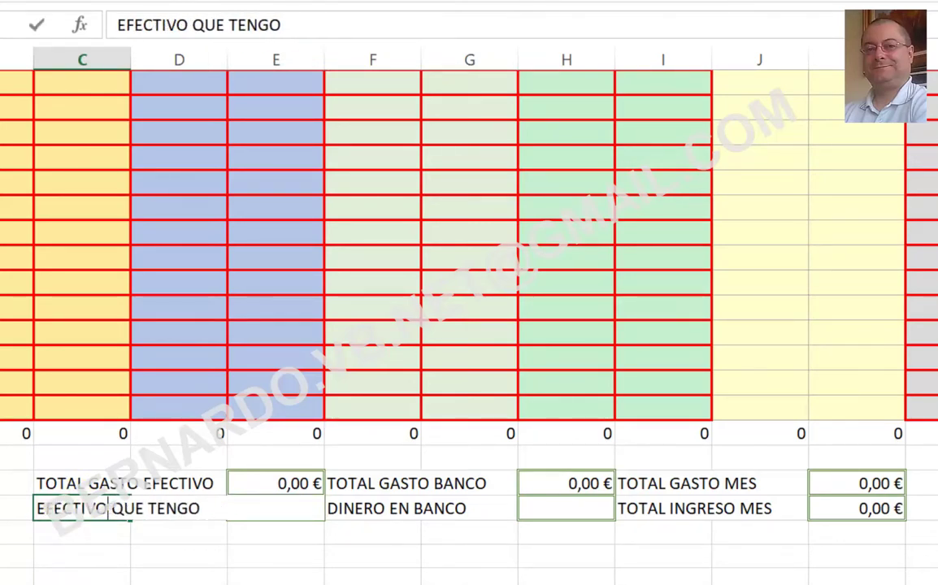
key("Return")
Retype the DINERO EN BANCO label as CAPITAL EN BANCO.
key("Up")
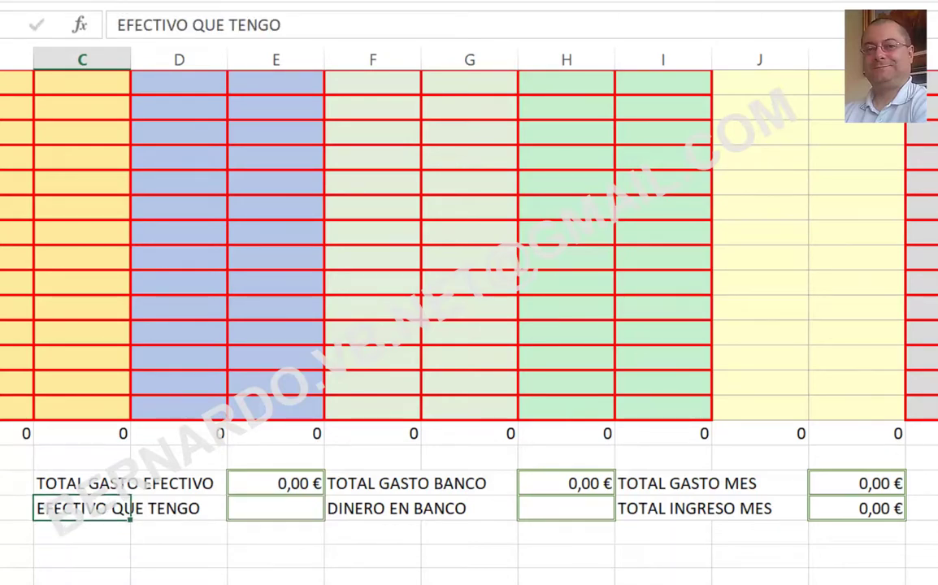
key("Right")
key("Right")
key("Right")
type("CAPITAL B")
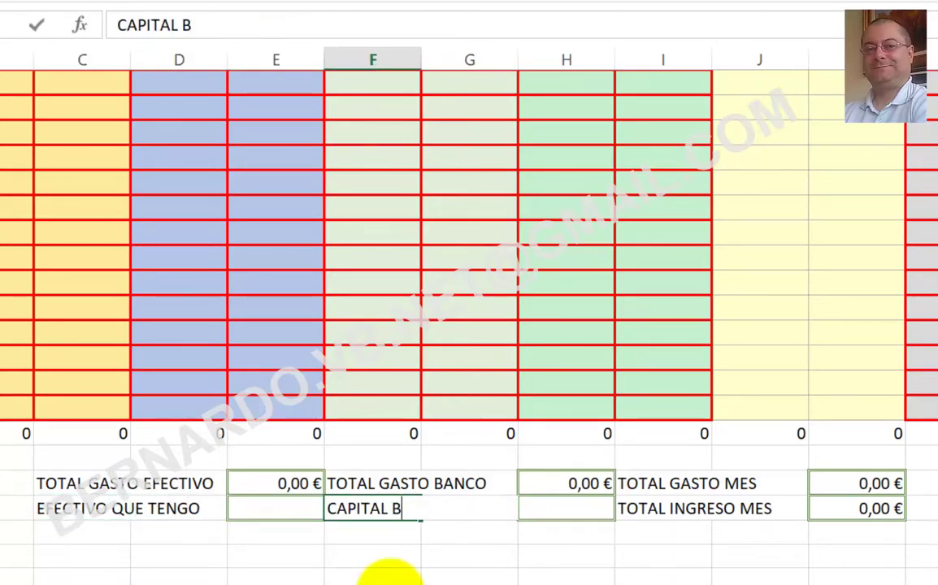
type(" BANCO")
key("Left")
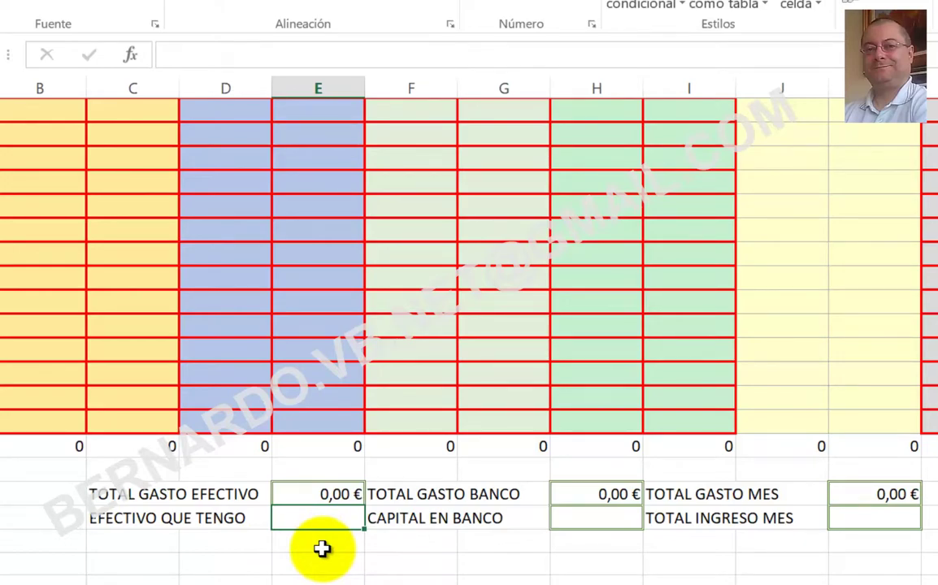
Enter =60+B18 beside EFECTIVO QUE TENGO so it displays 60,00 €.
type("=60")
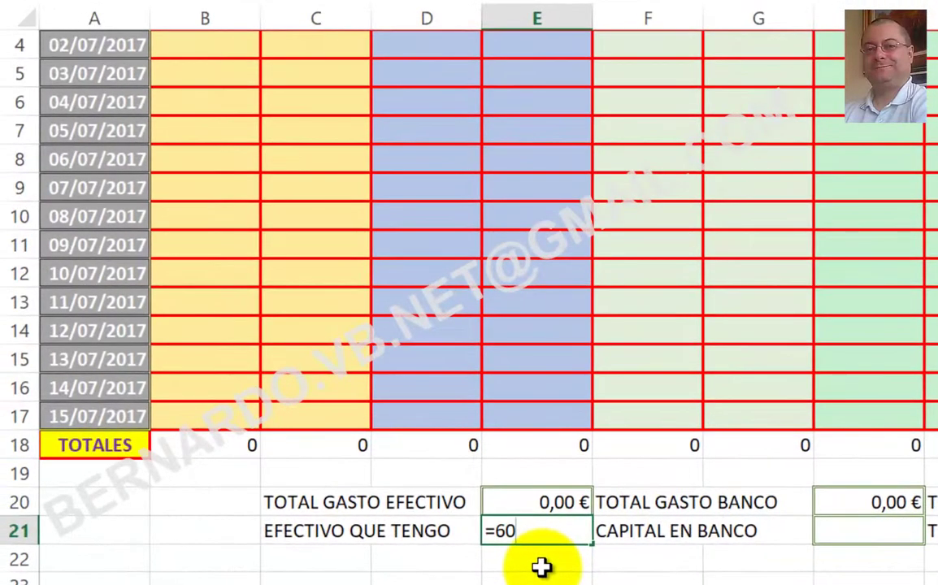
scroll(541, 566, "up", 1)
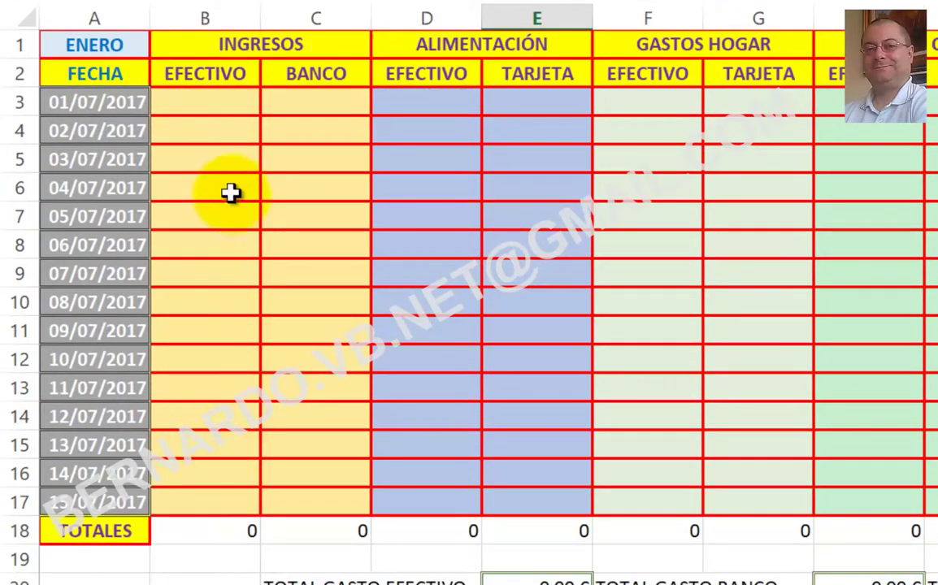
left_click(202, 537)
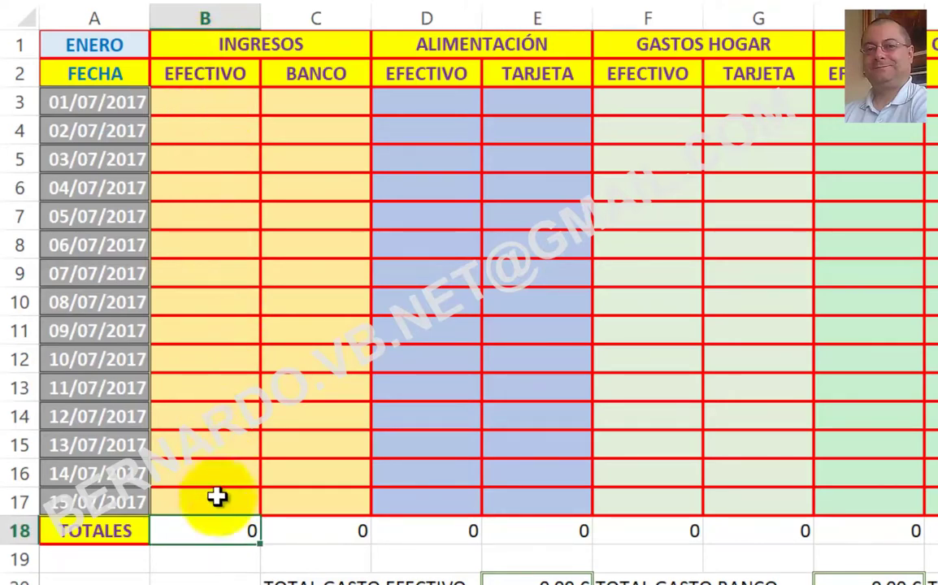
scroll(399, 548, "down", 1)
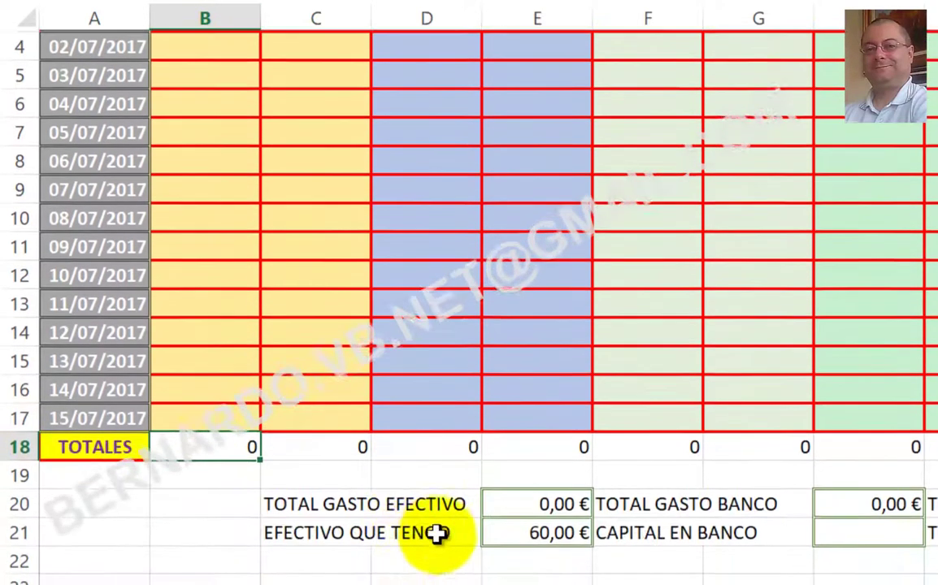
left_click(537, 532)
type("=60+b")
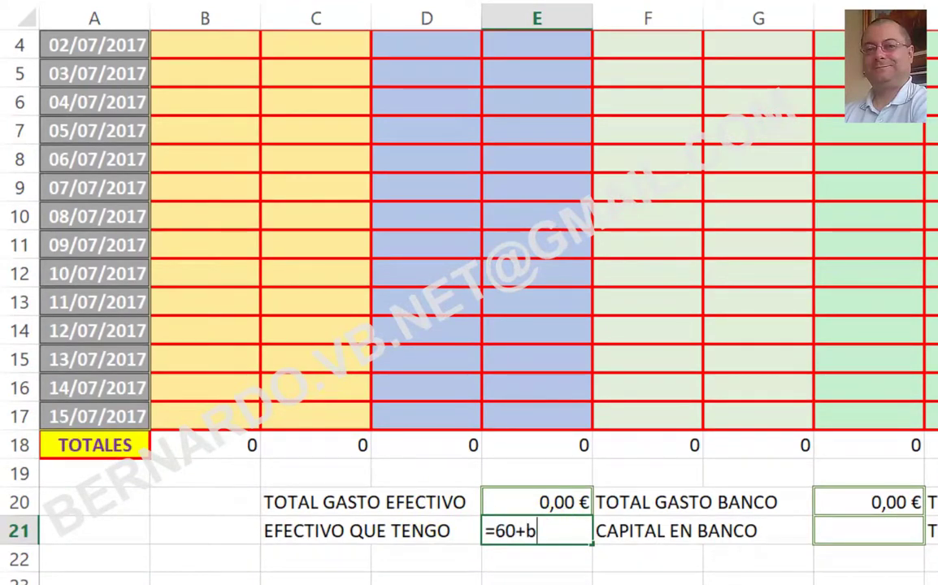
type("18")
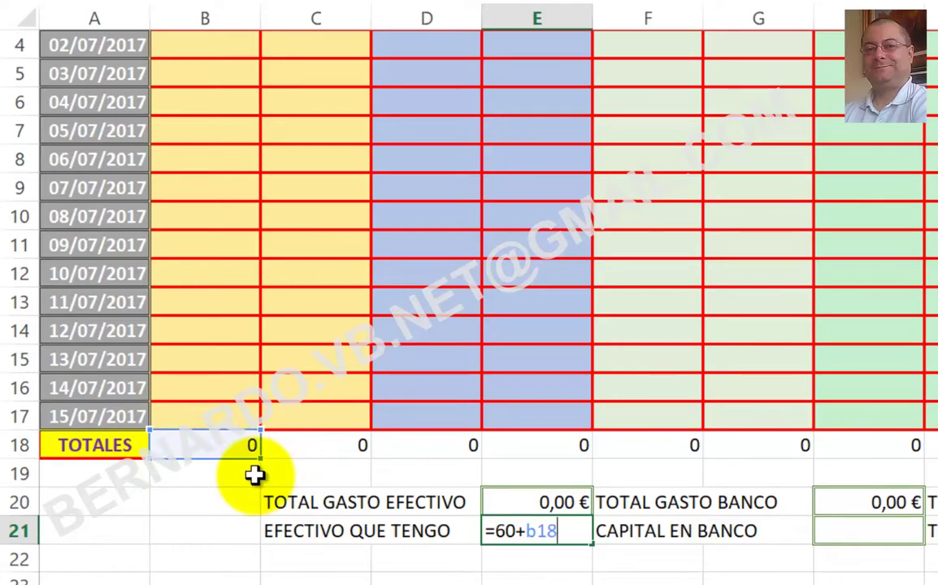
key("Return")
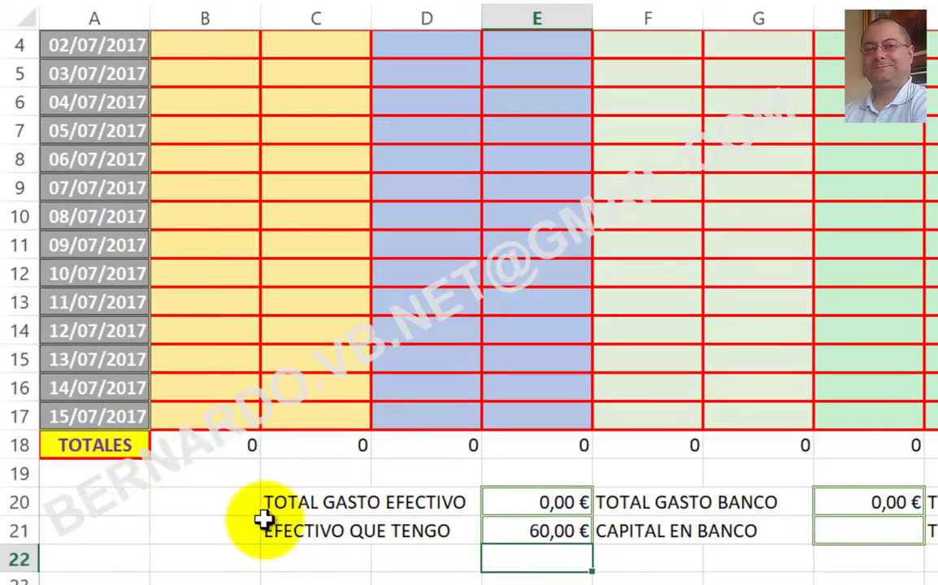
key("Up")
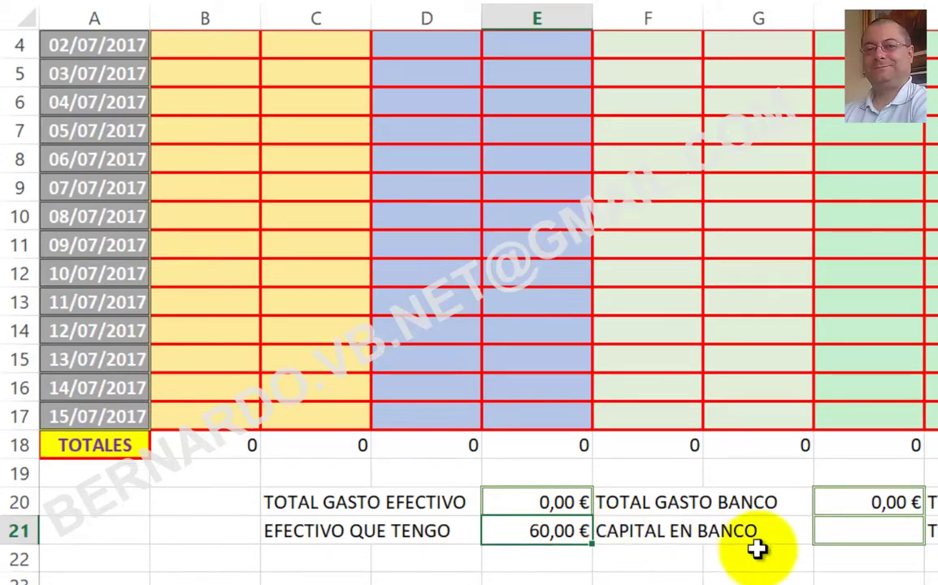
Make CAPITAL EN BANCO (H21) equal 1000 plus the bank income total C18.
left_click(876, 540)
type("=1000+")
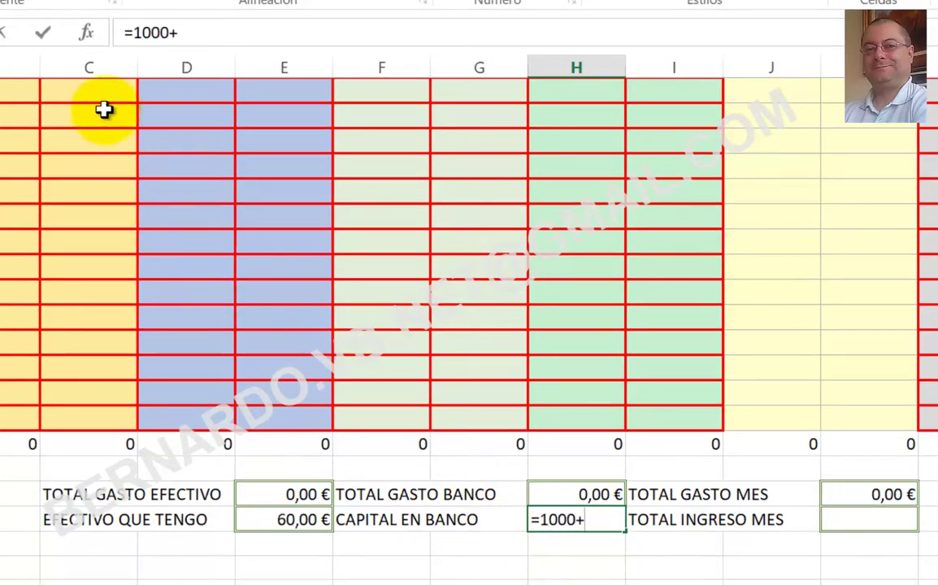
scroll(97, 119, "up", 1)
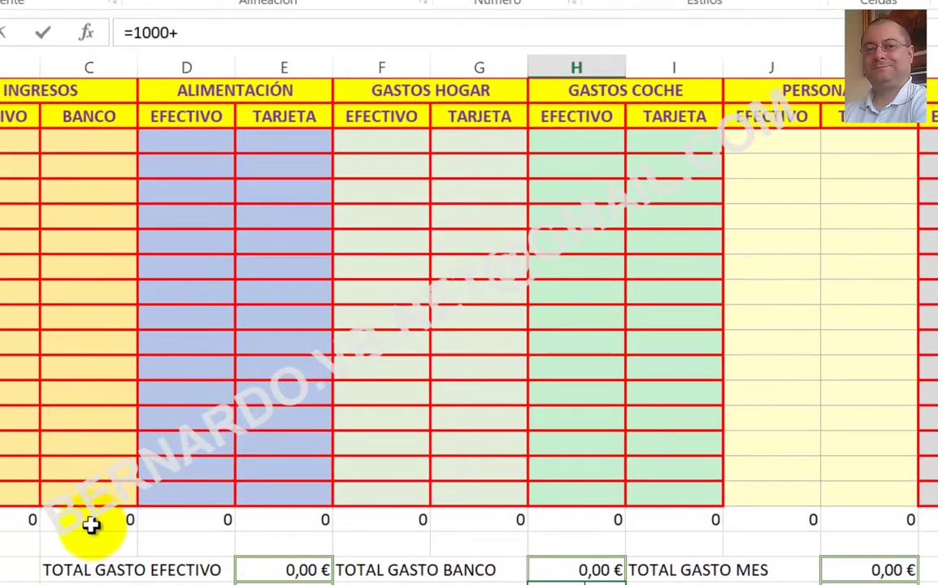
scroll(569, 552, "down", 1)
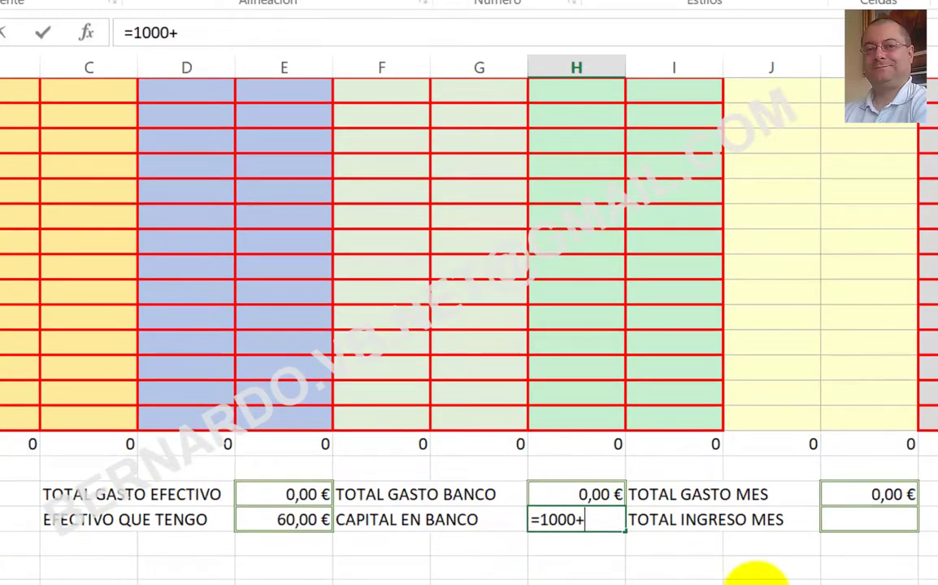
type("c18")
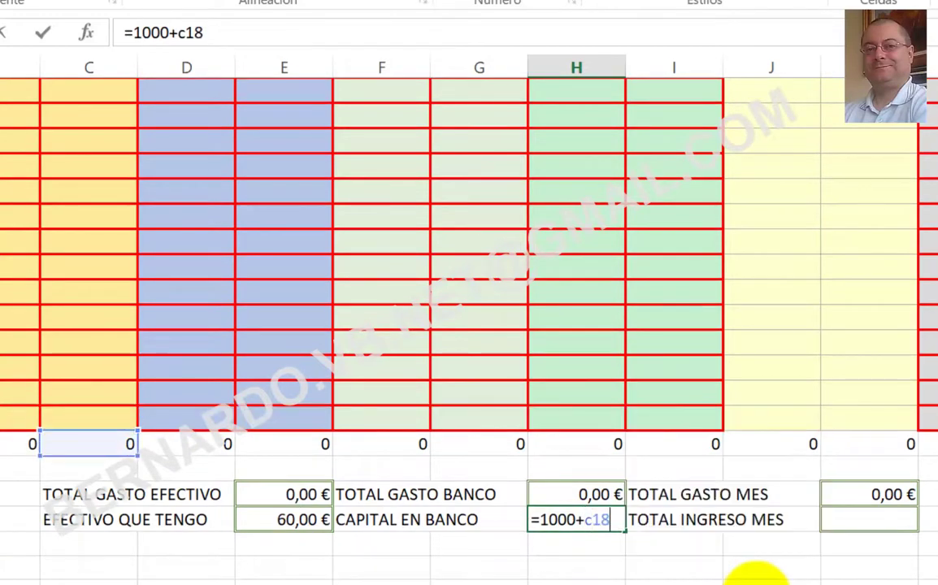
key("Return")
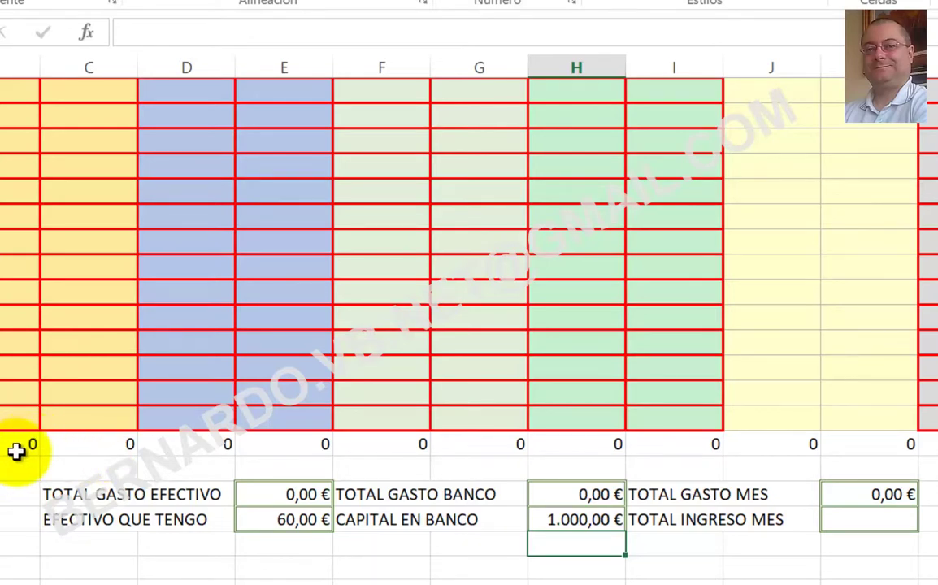
Enter =B18+C18 in the TOTAL INGRESO MES cell.
left_click(871, 527)
type("=b18+")
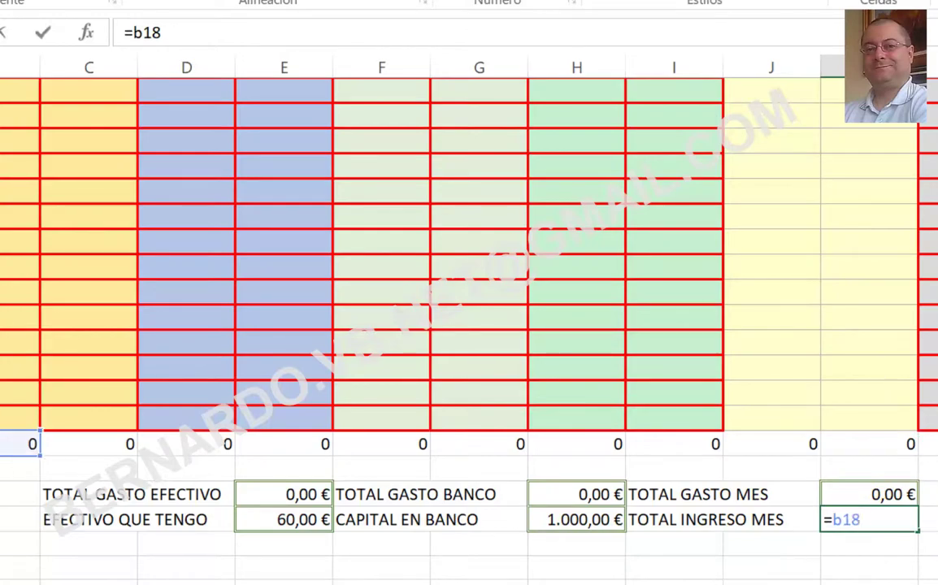
type("c18")
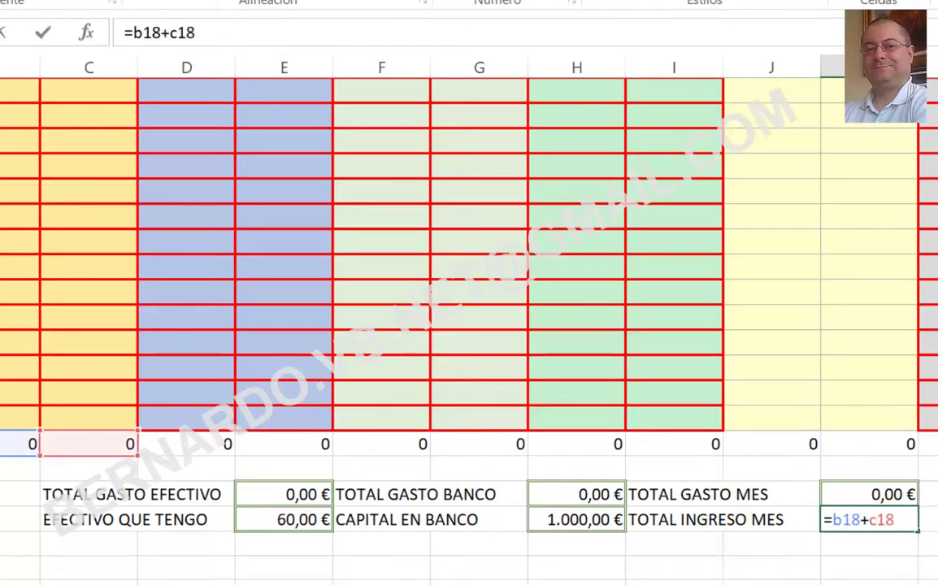
key("Return")
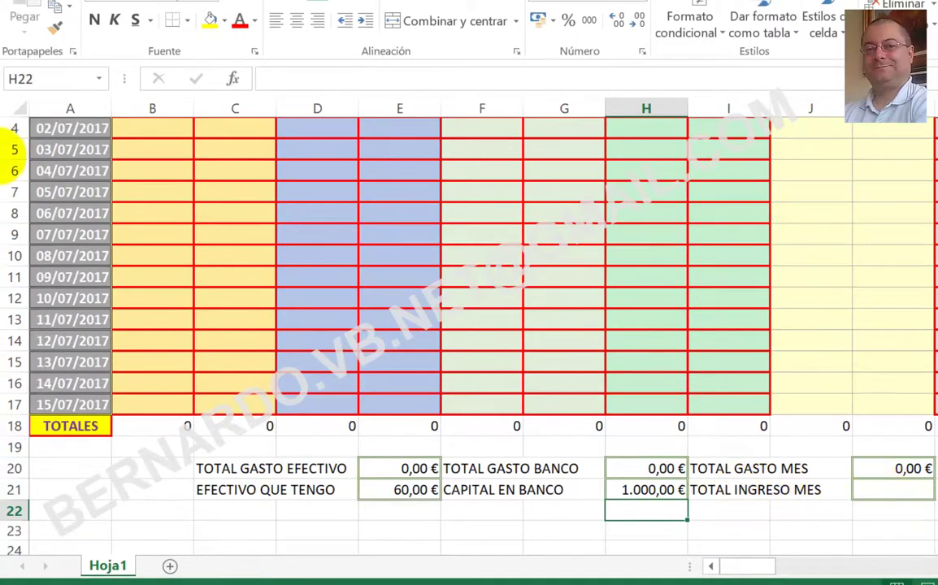
Insert a blank row at row 20 with Insertar, then select cell B19.
scroll(10, 142, "up", 1)
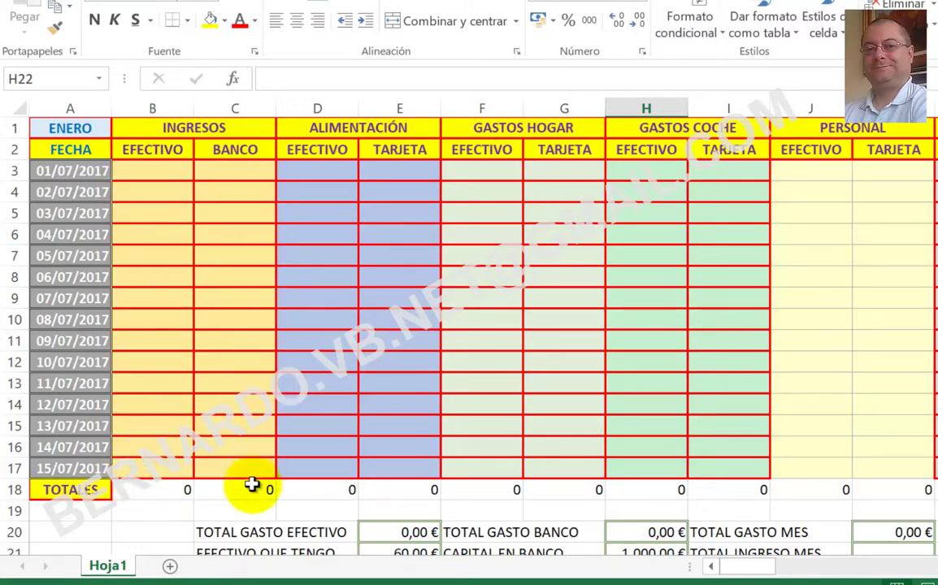
right_click(12, 532)
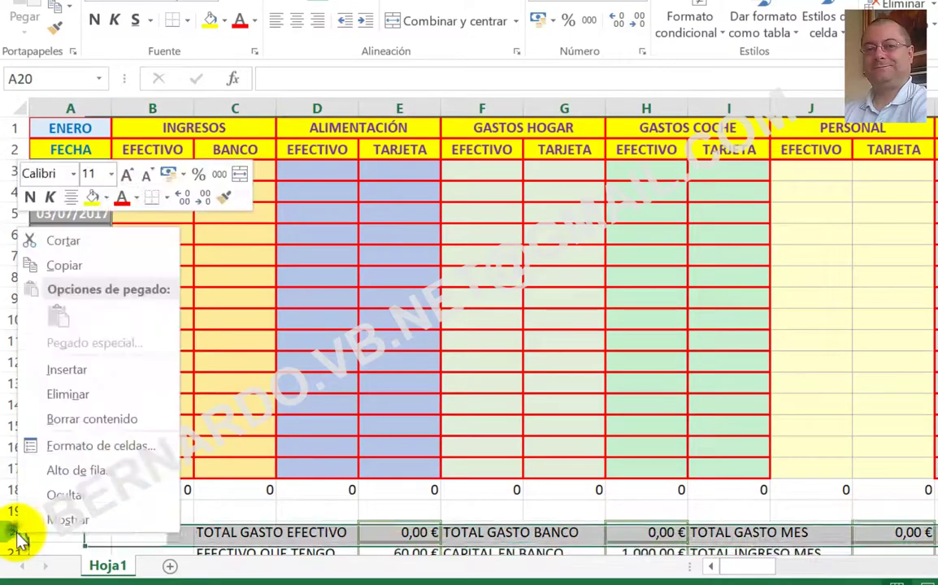
left_click(110, 373)
scroll(193, 536, "down", 1)
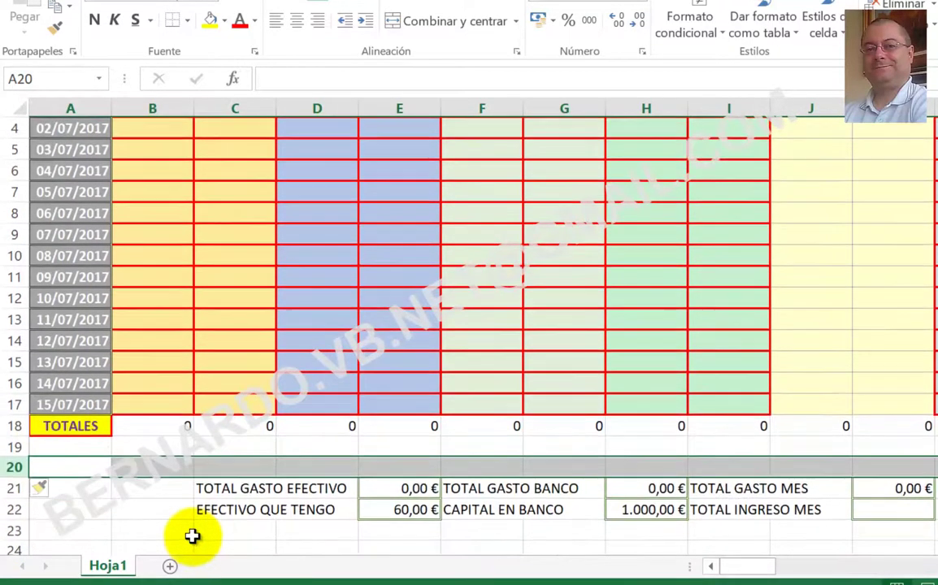
scroll(192, 536, "up", 1)
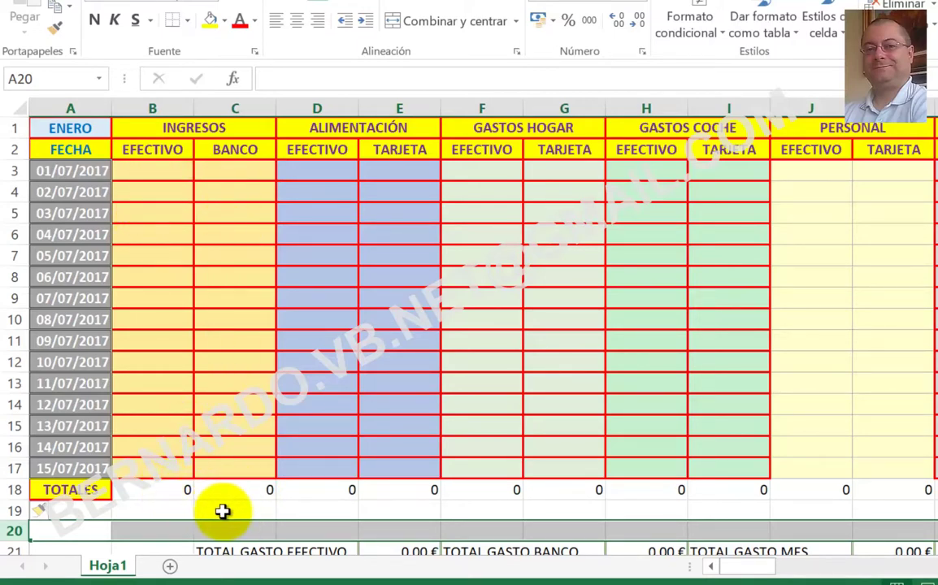
left_click(169, 507)
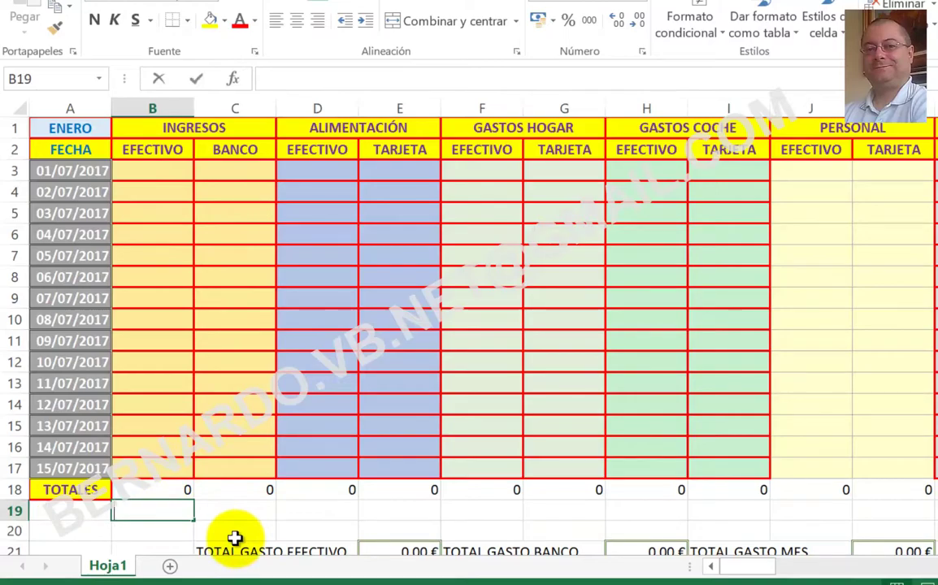
Label B19 'TOTAL' and give C19 the formula =B18+C18, showing 0.
type("TOTAL")
key("Tab")
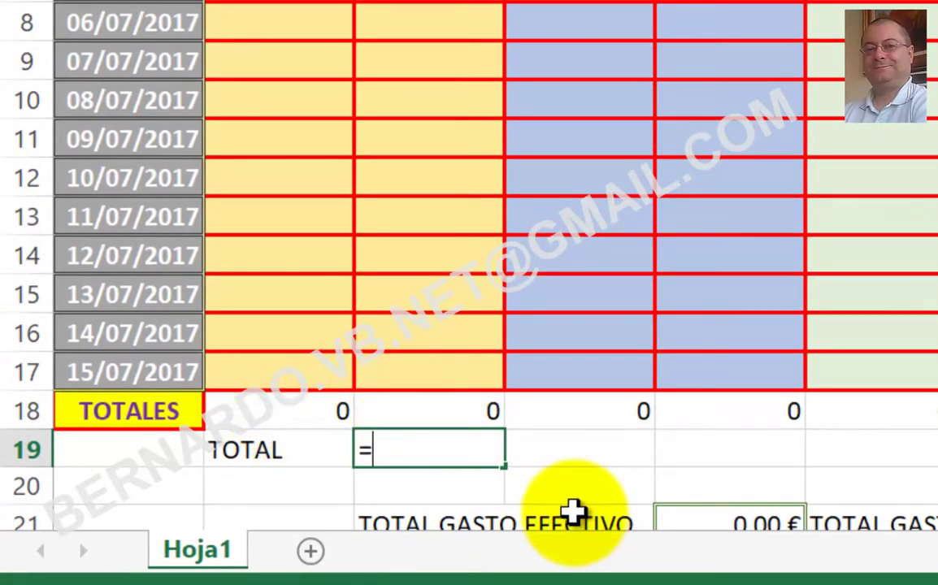
left_click(302, 413)
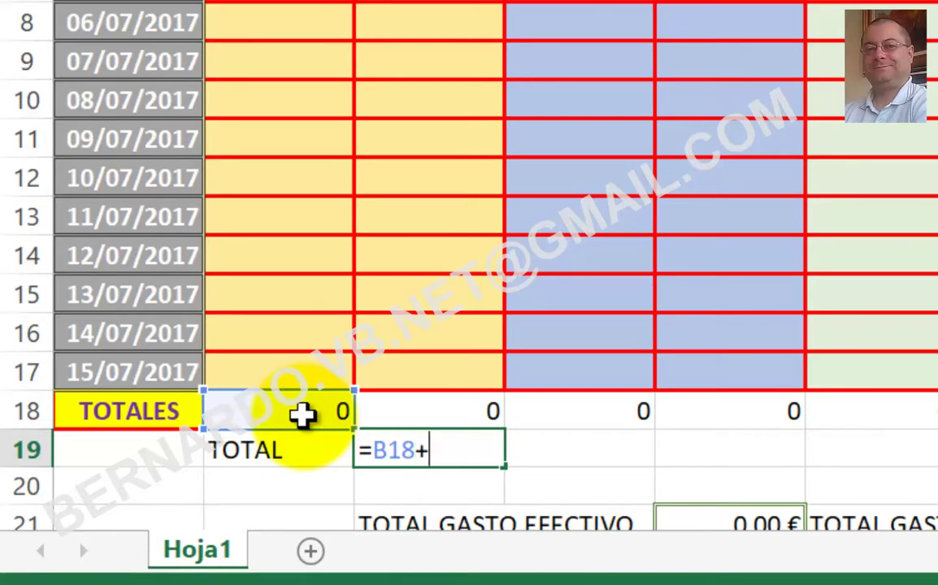
left_click(417, 408)
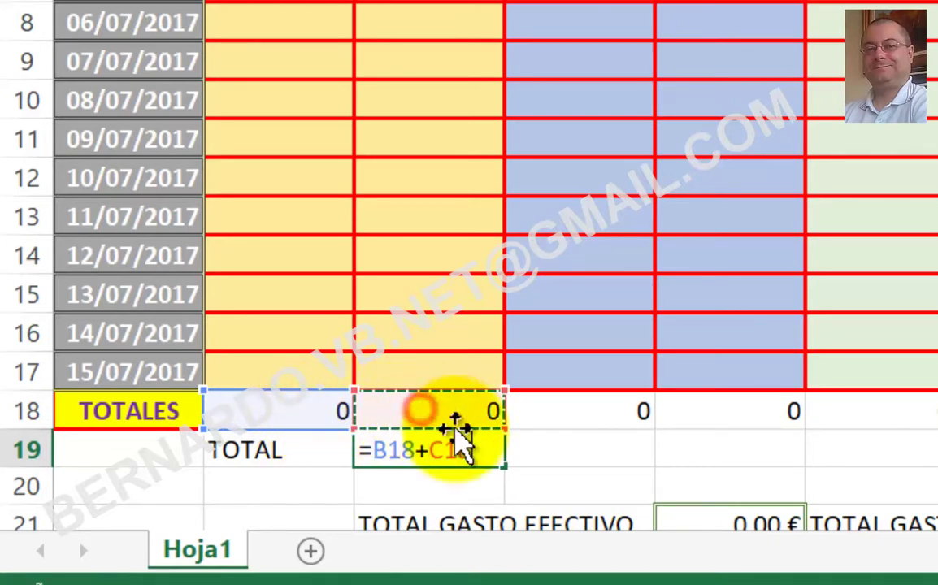
key("Return")
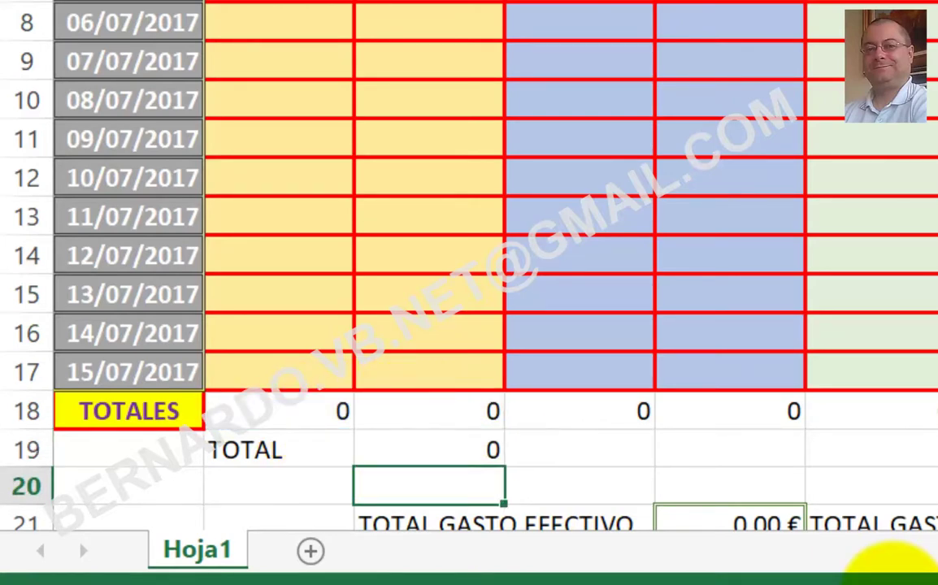
left_click(428, 449)
left_click(578, 449)
key("Left")
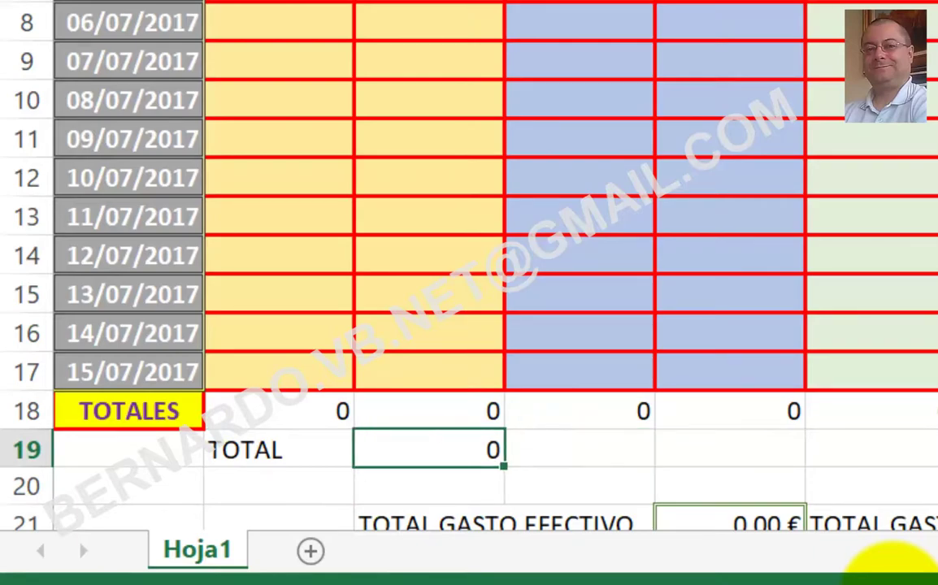
key("Left")
key("Left")
key("Right")
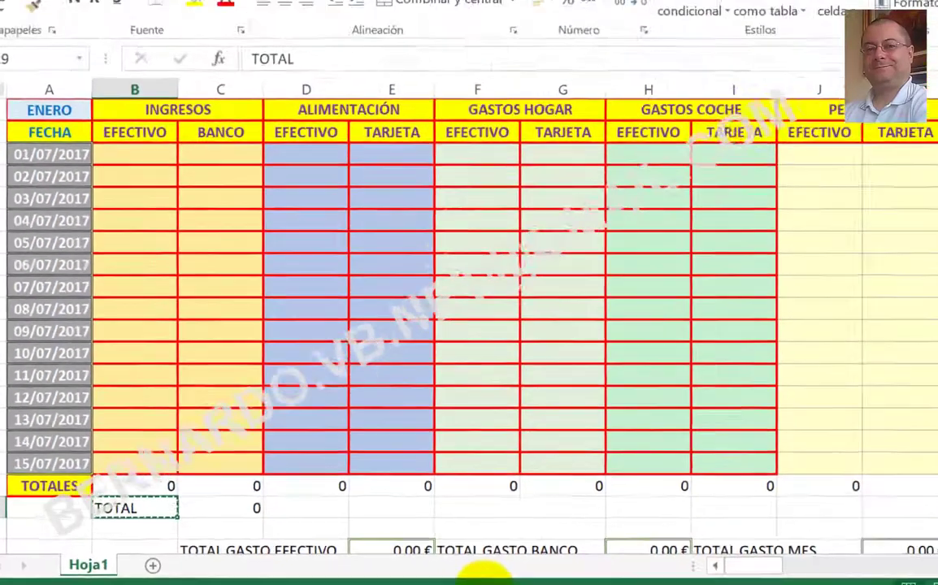
Paste the TOTAL label into D19, F19, H19, J19 and L19.
key("Right")
key("Right")
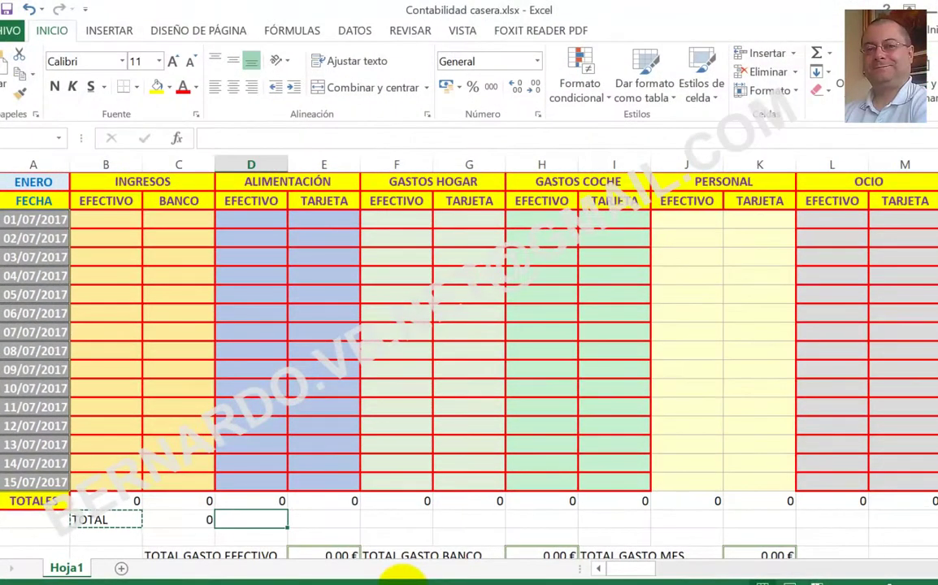
key("Right")
key("Right")
type("TOTAL")
key("Right")
key("Right")
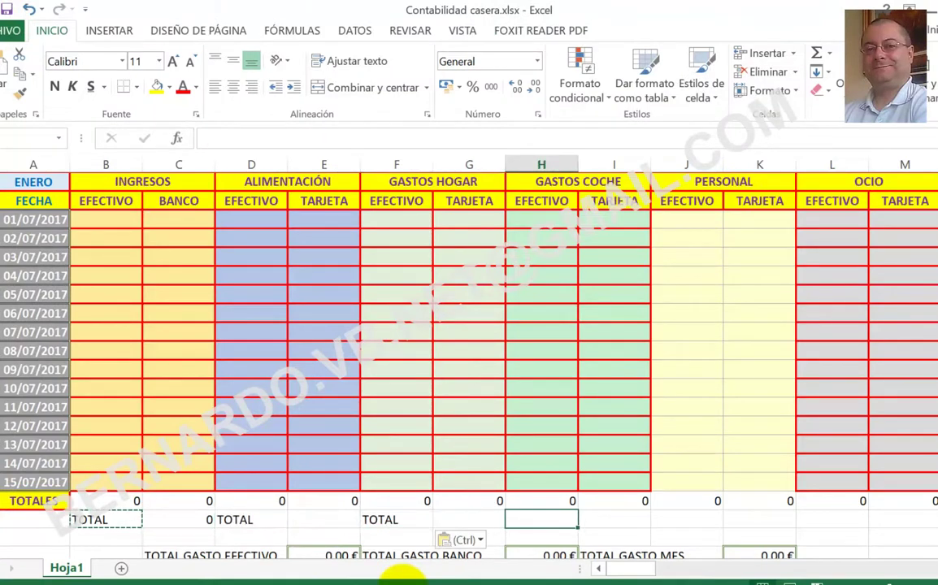
type("TOTAL")
key("Right")
key("Right")
type("TOTAL")
key("Right")
key("Right")
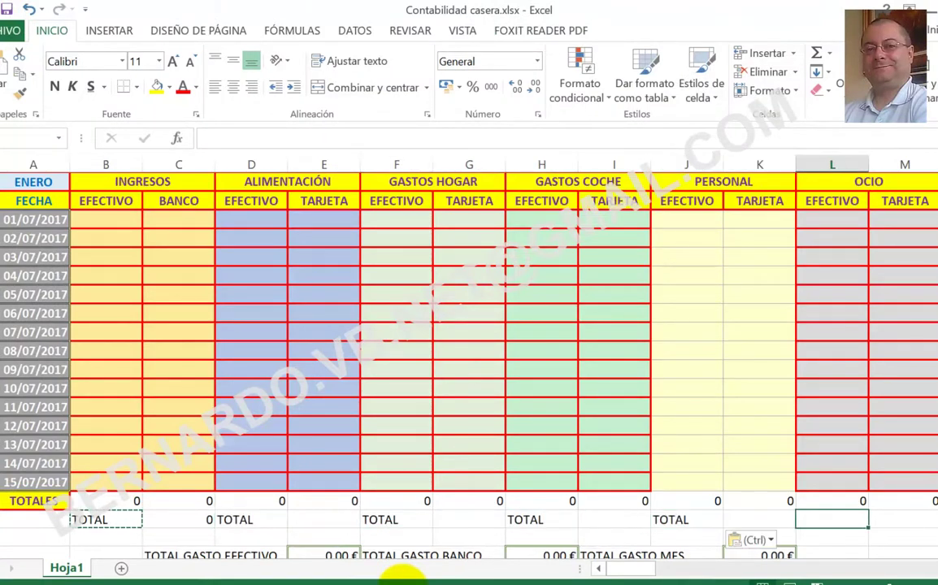
type("TOTAL")
key("Left")
key("Left")
key("Left")
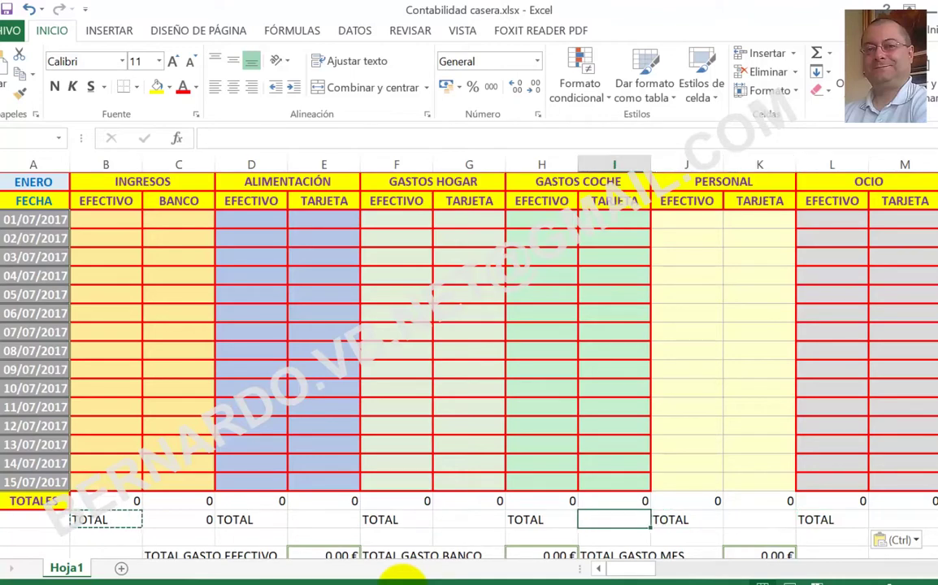
key("Left")
key("Left")
key("Left")
key("Left")
key("Left")
key("Right")
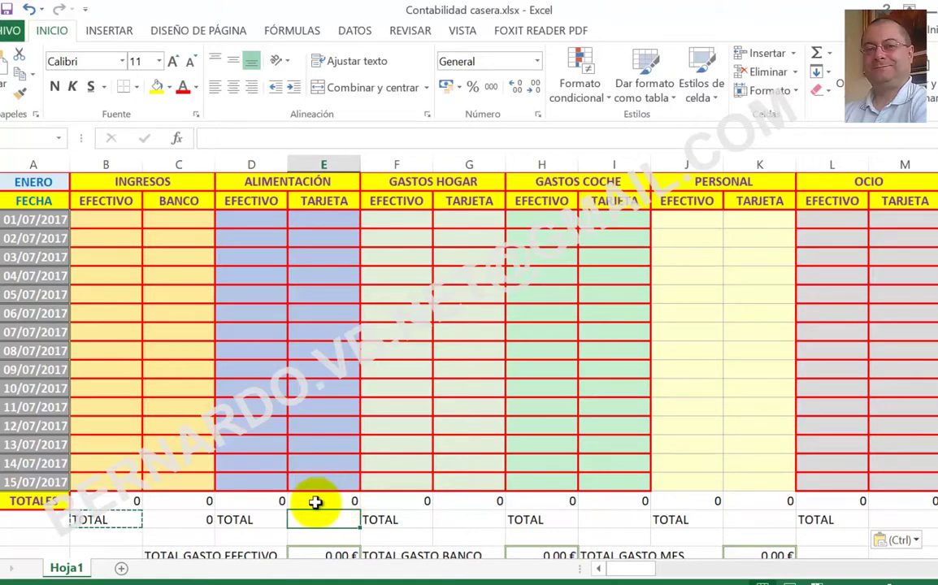
Build the ALIMENTACIÓN TOTAL formula in E19 starting from D18.
type("=")
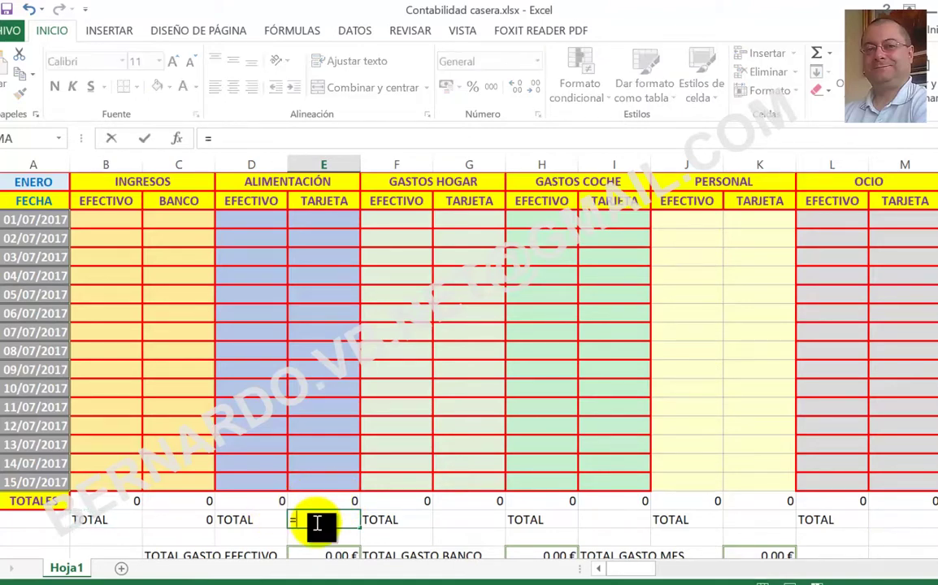
left_click(265, 503)
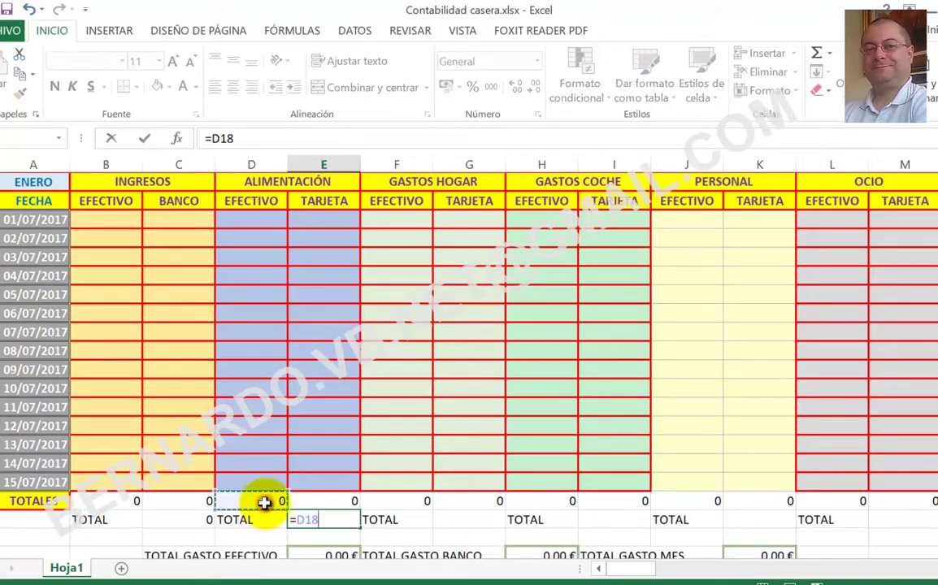
key("Return")
left_click(340, 521)
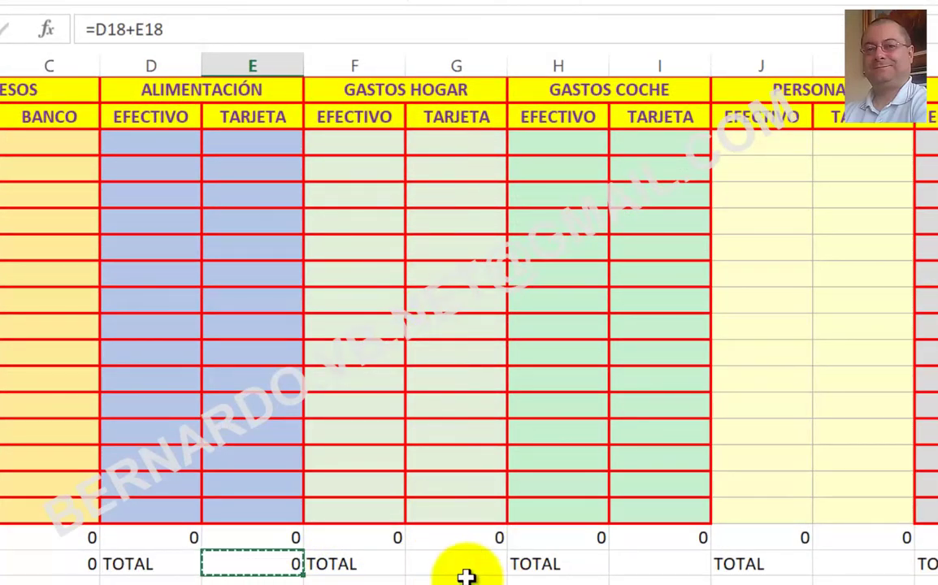
Paste that total formula into the GASTOS HOGAR, GASTOS COCHE and PERSONAL TOTAL cells.
left_click(471, 564)
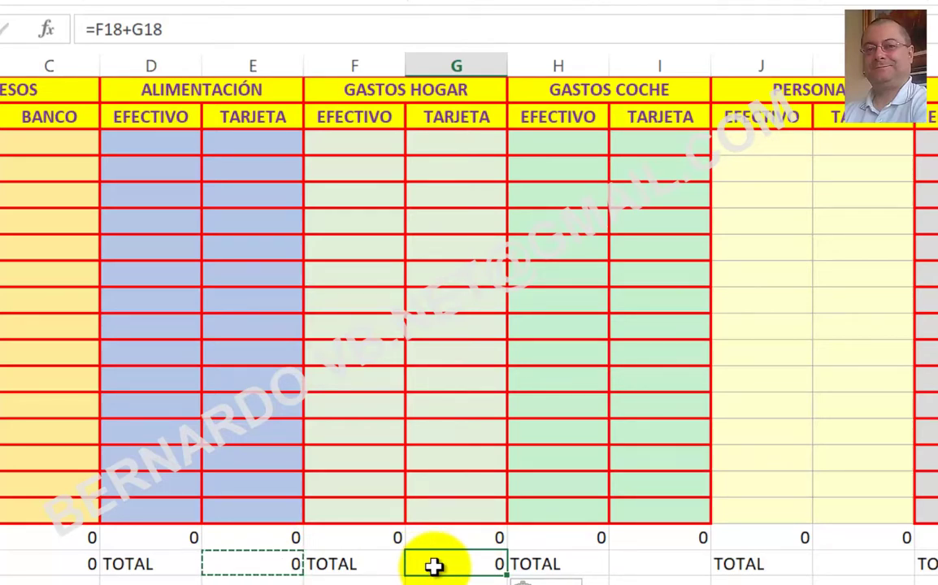
key("Right")
key("Right")
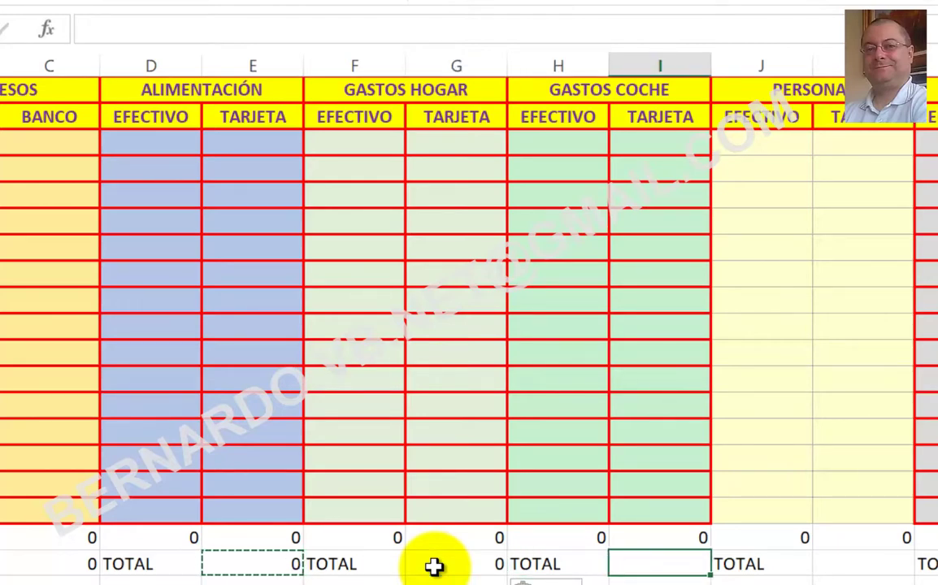
key("ctrl+v")
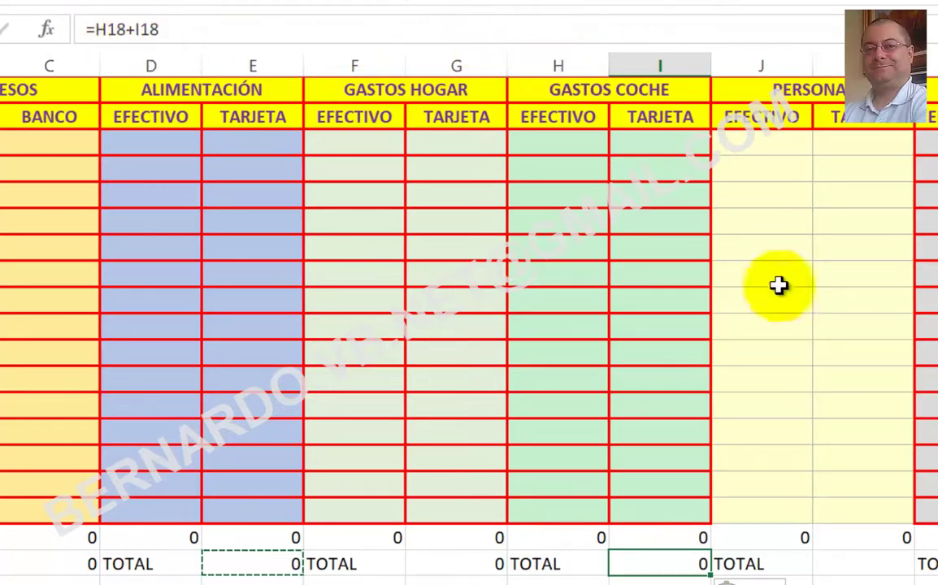
left_click(869, 563)
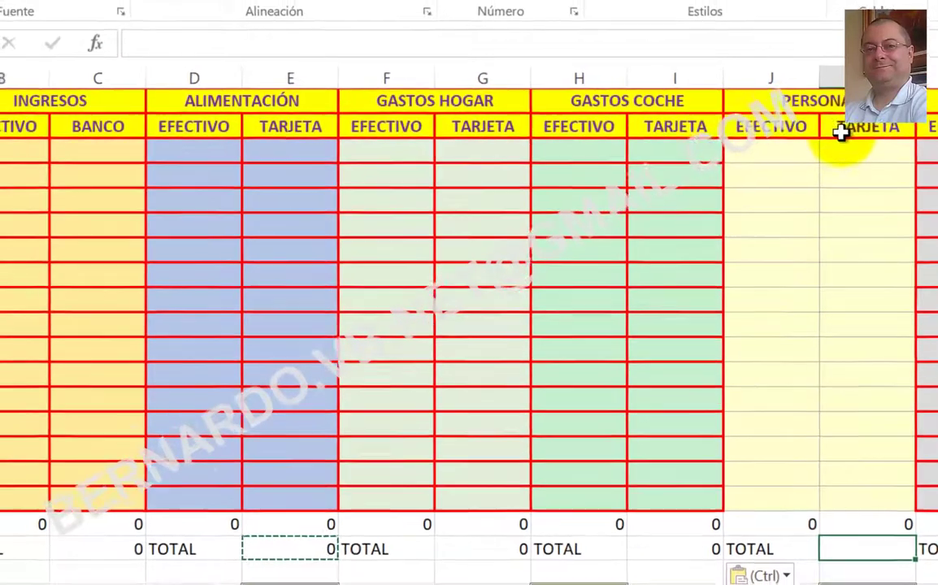
key("ctrl+v")
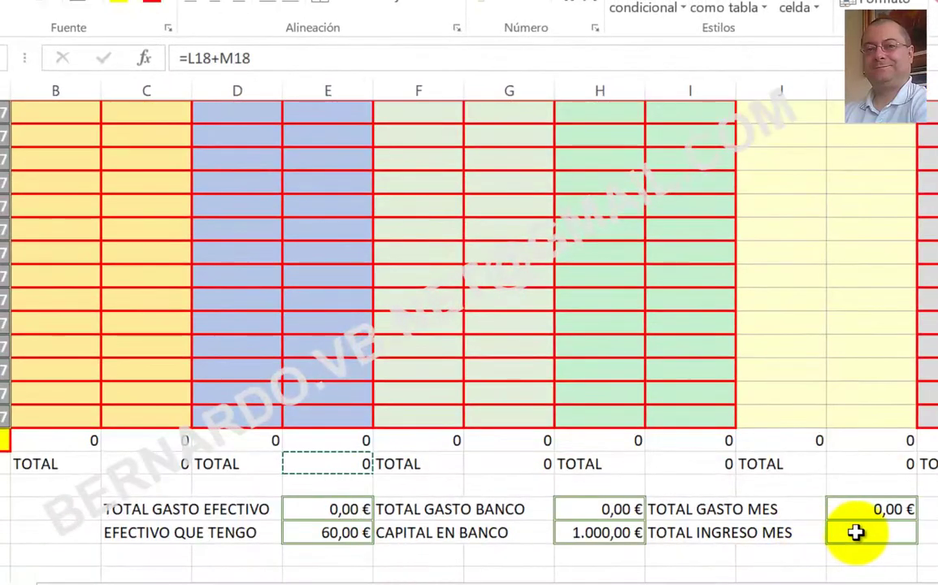
Set the TOTAL INGRESO MES value cell to =C19, showing 0,00 €.
left_click(856, 533)
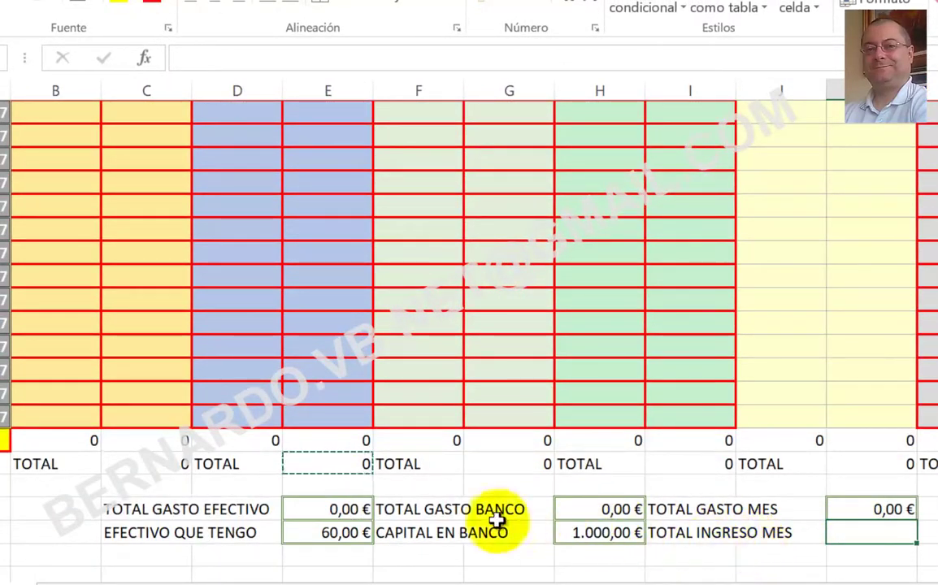
left_click(138, 467)
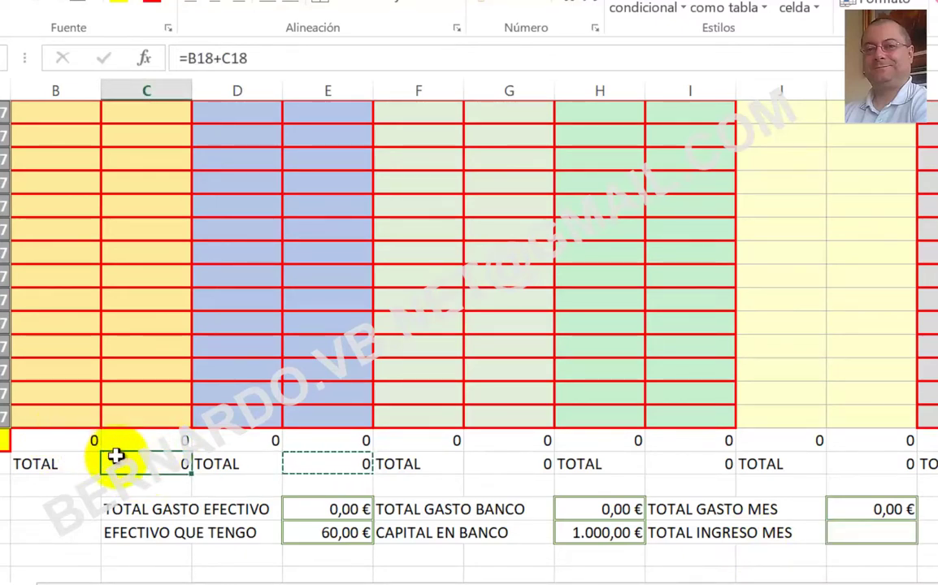
left_click(874, 536)
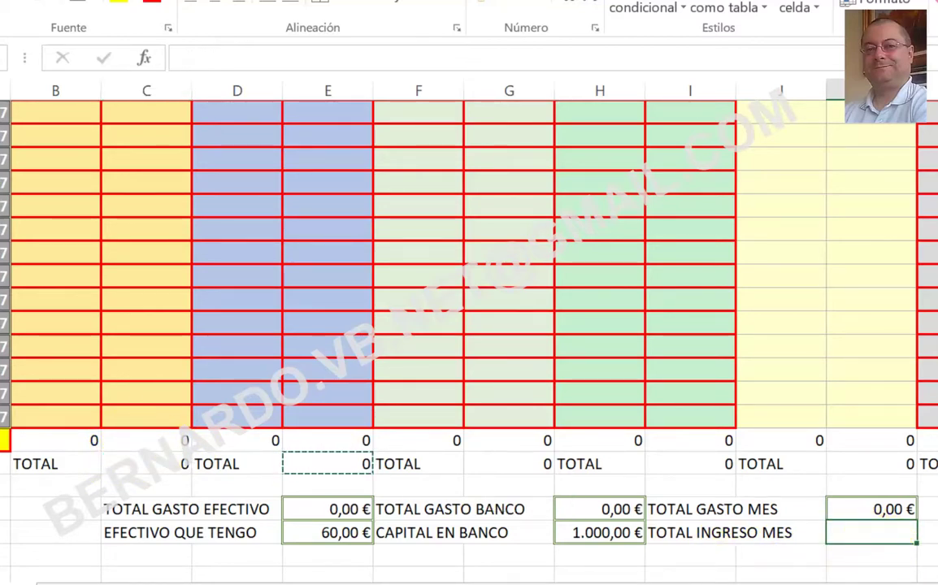
type("=c19")
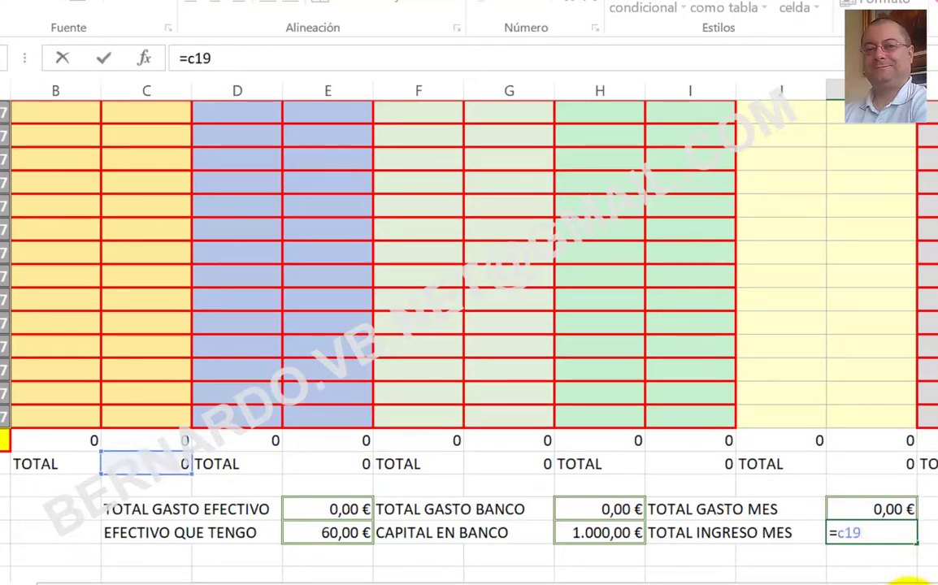
key("Return")
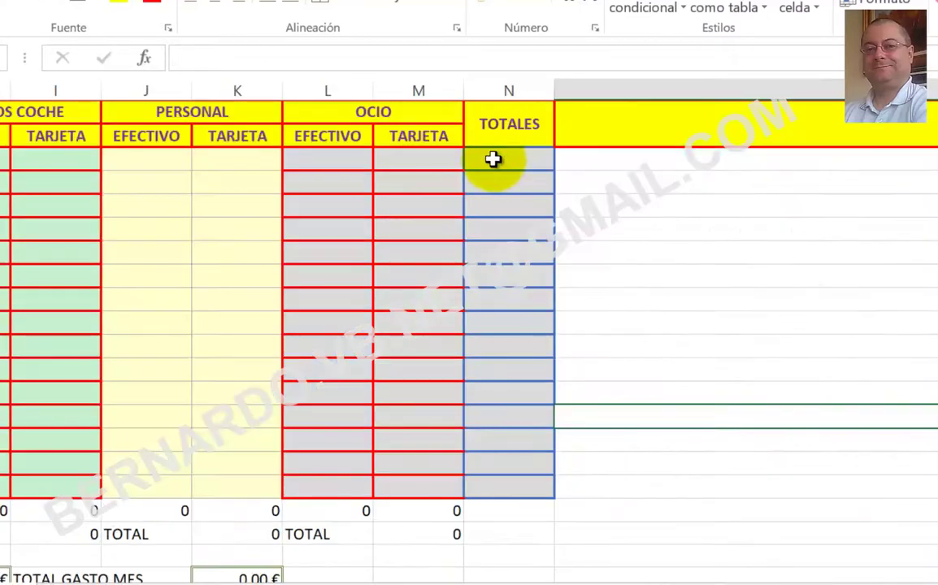
Enter =B3+C3-(SUMA(E3:M3)) as the first day's TOTALES balance in N3.
left_click(494, 159)
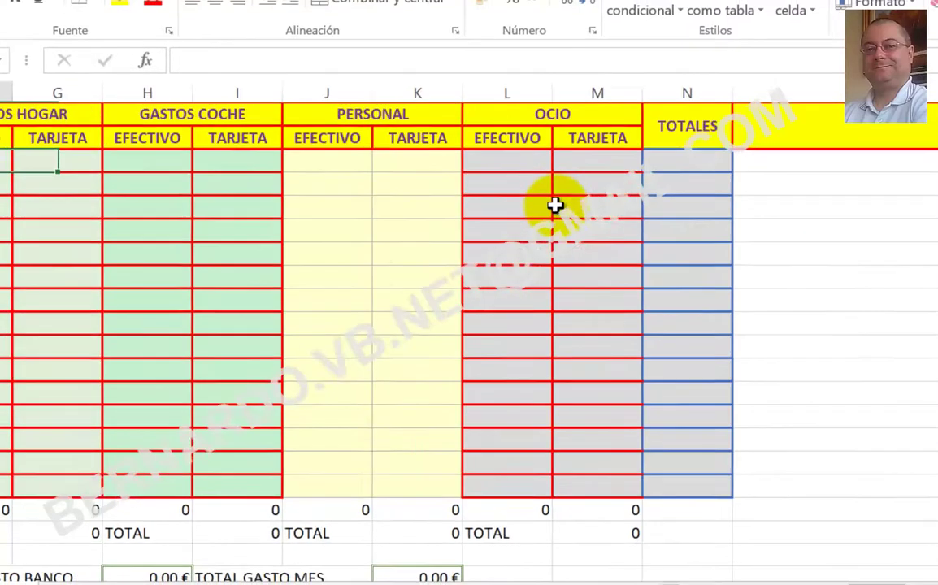
key("ctrl+Home")
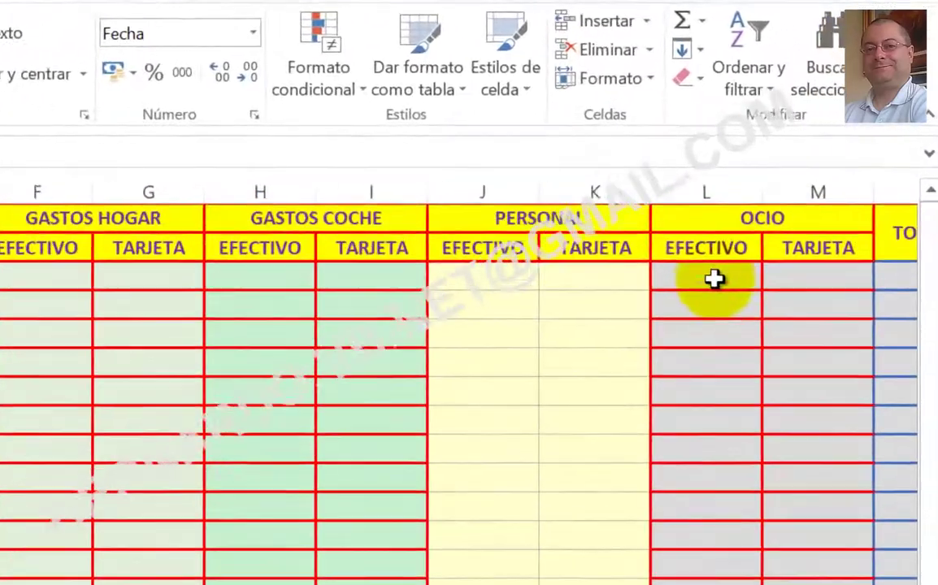
left_click(927, 214)
type("=")
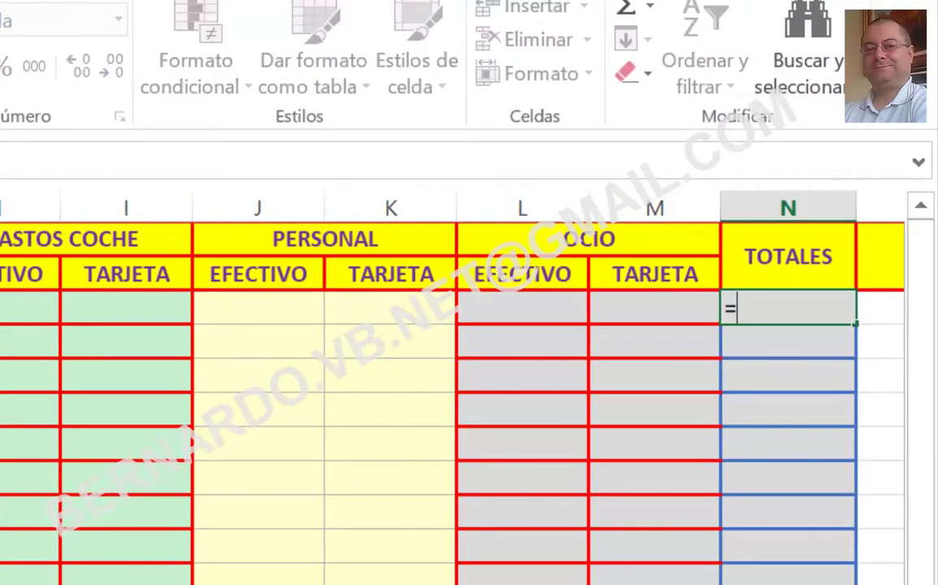
type("b3+c3-")
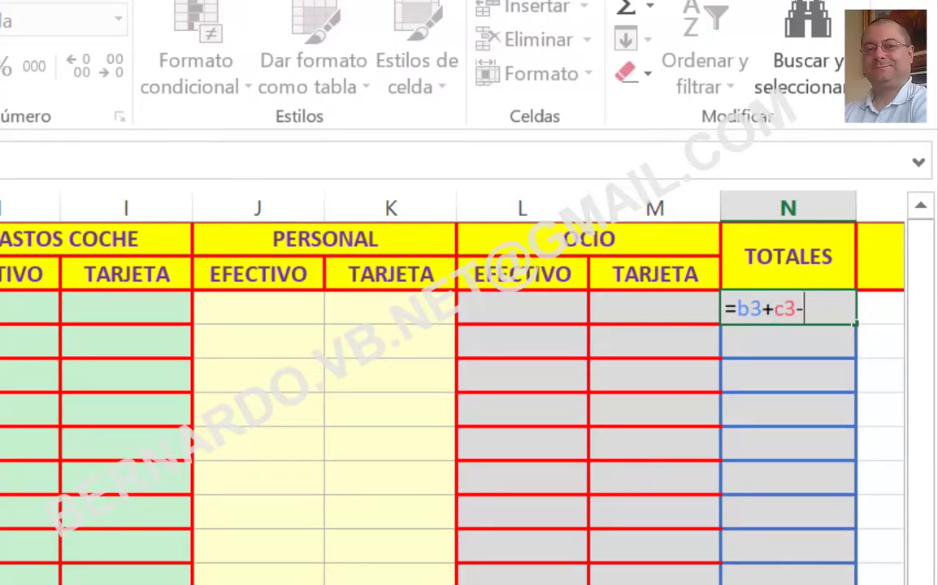
type("(suma")
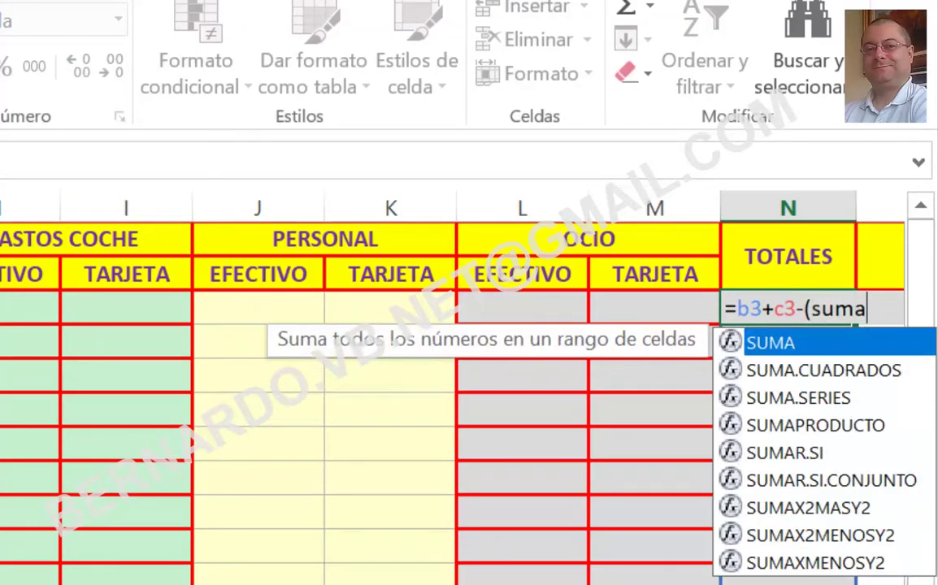
type("(")
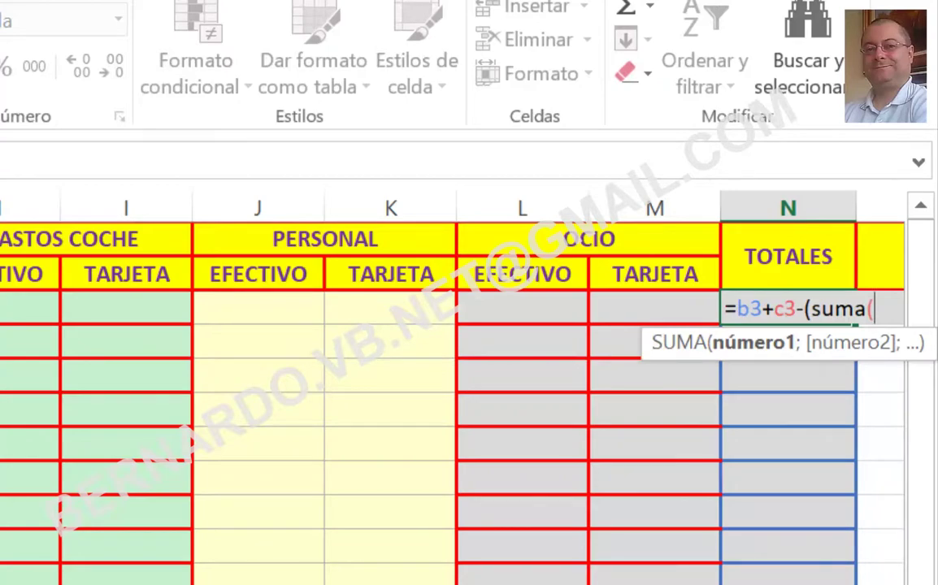
type("e3")
type(":m")
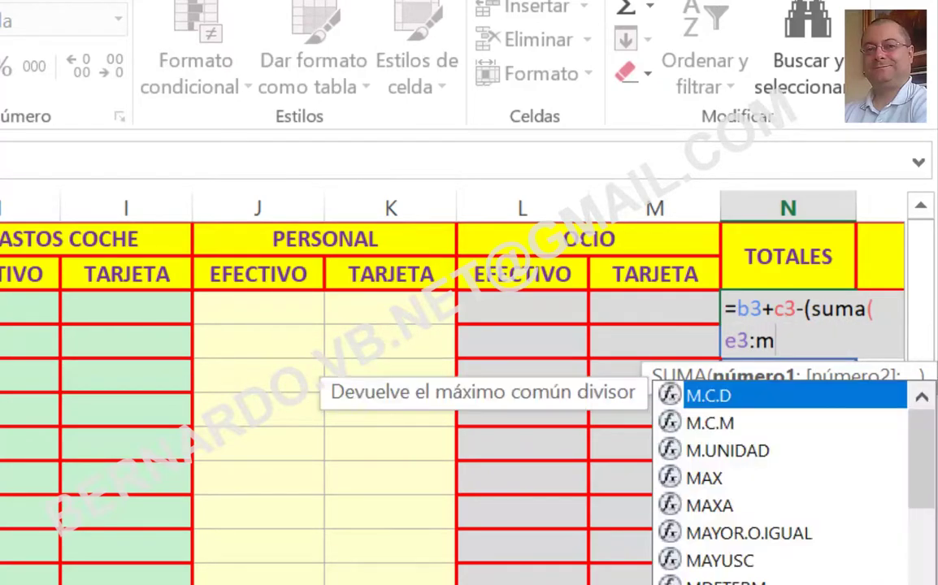
type("3")
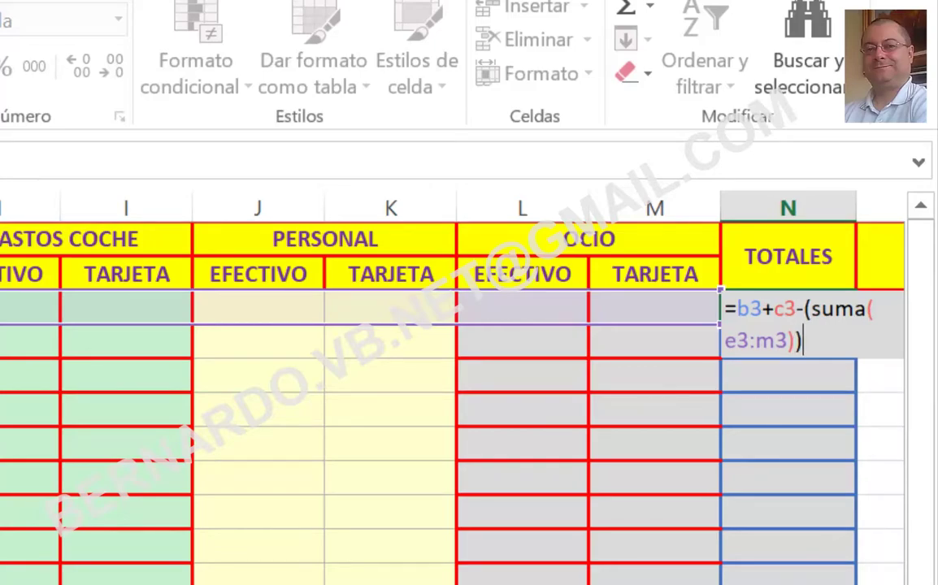
key("Return")
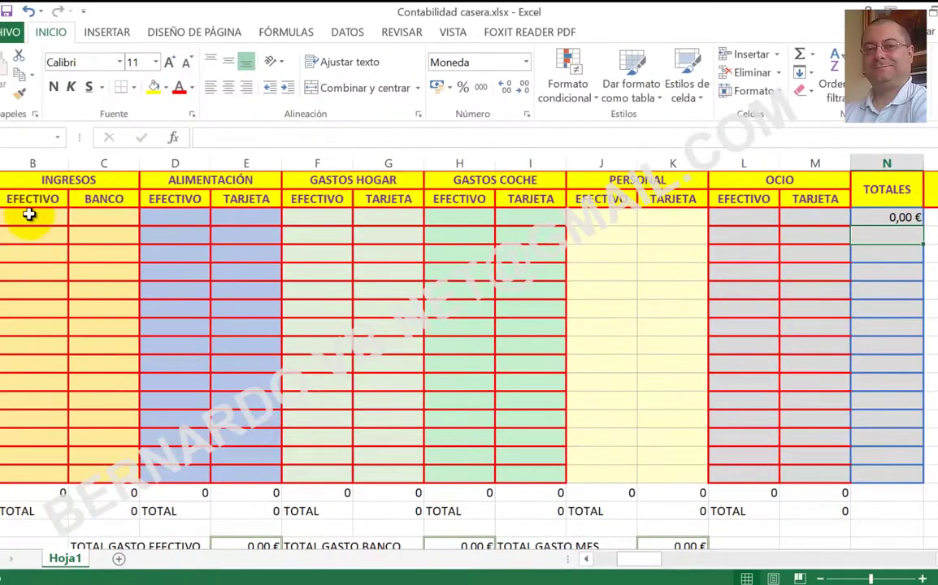
Enter first-day sample values: 1000 cash income and 100 food cash spending.
left_click(29, 215)
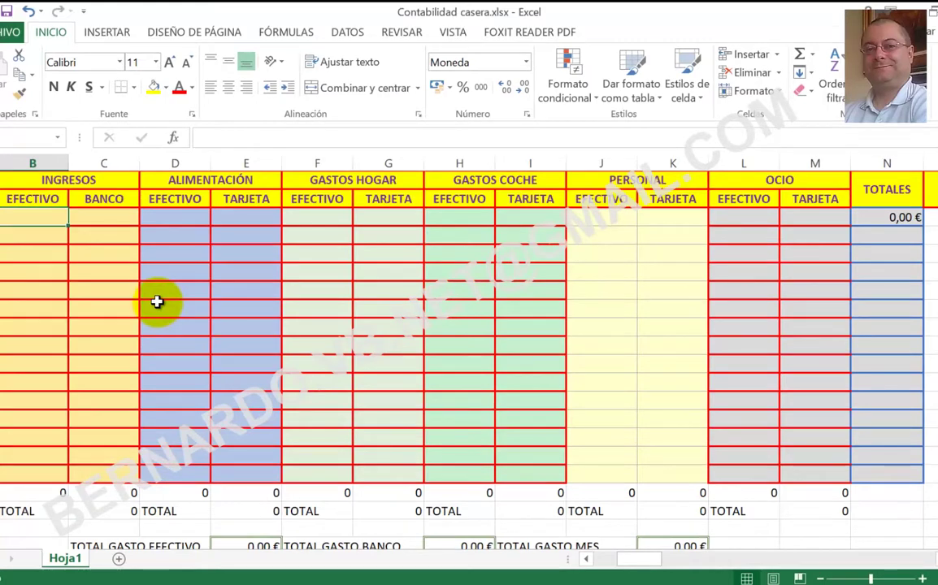
type("1000")
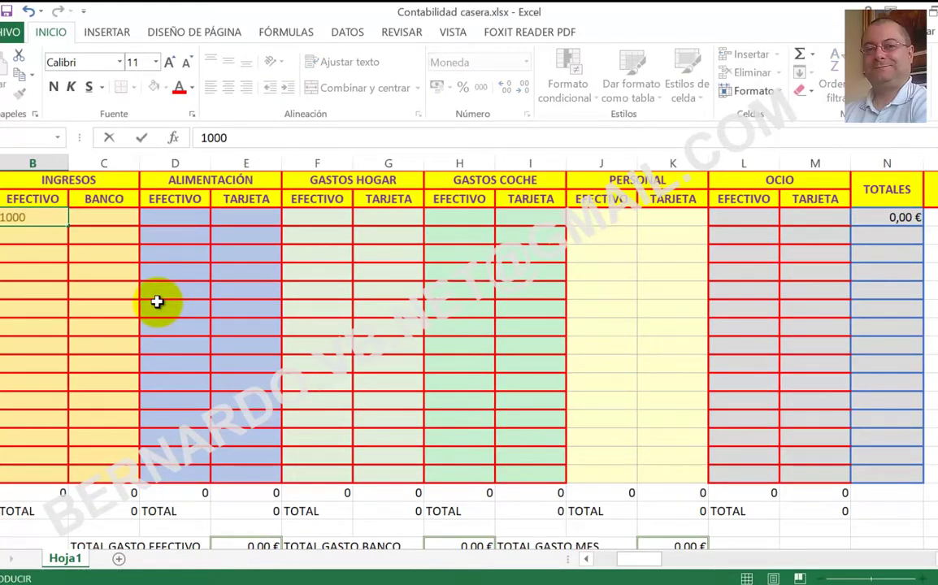
key("Return")
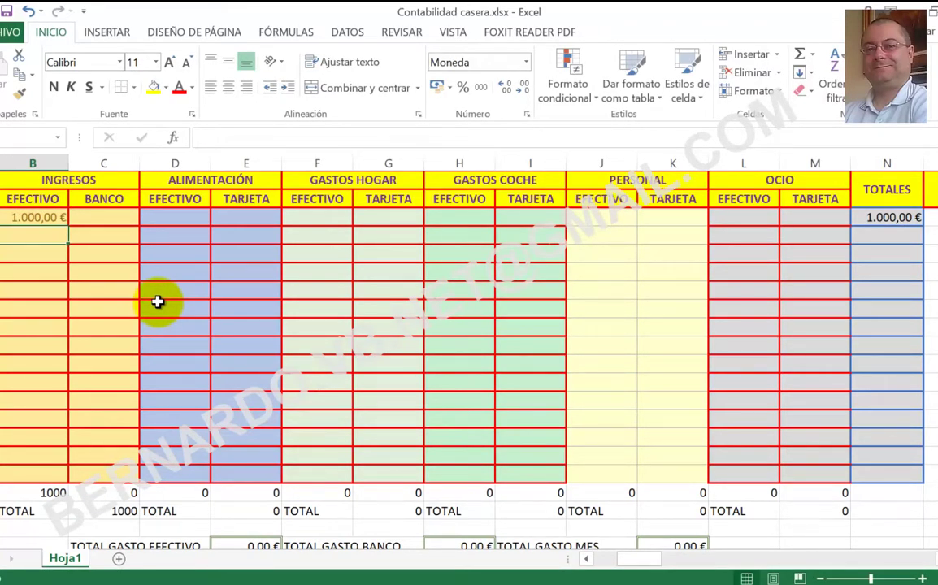
key("Up")
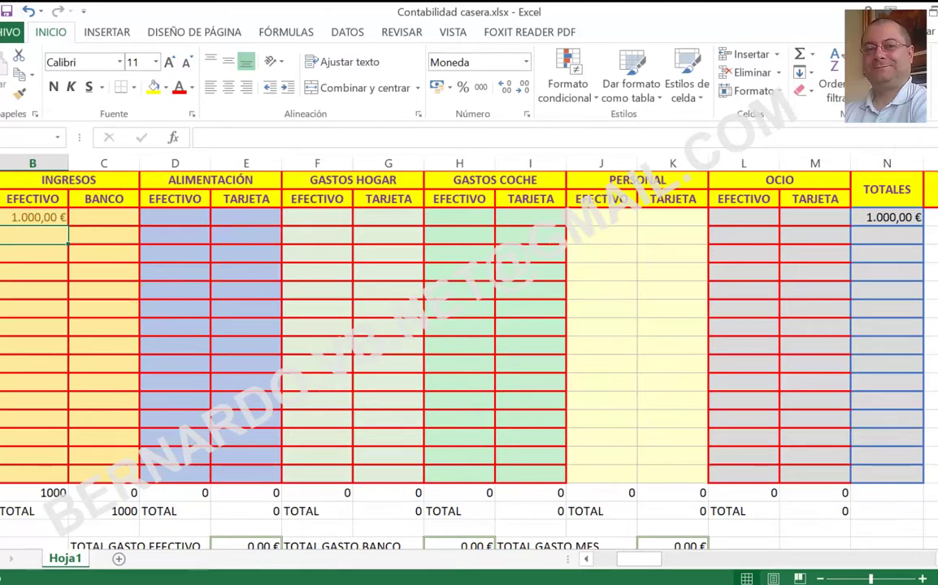
key("Right")
key("Right")
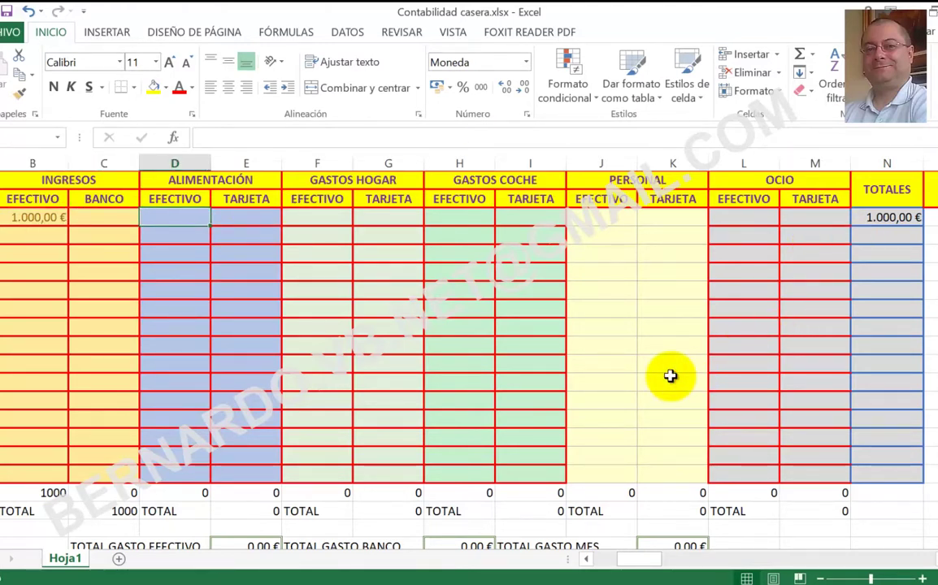
type("100")
key("Return")
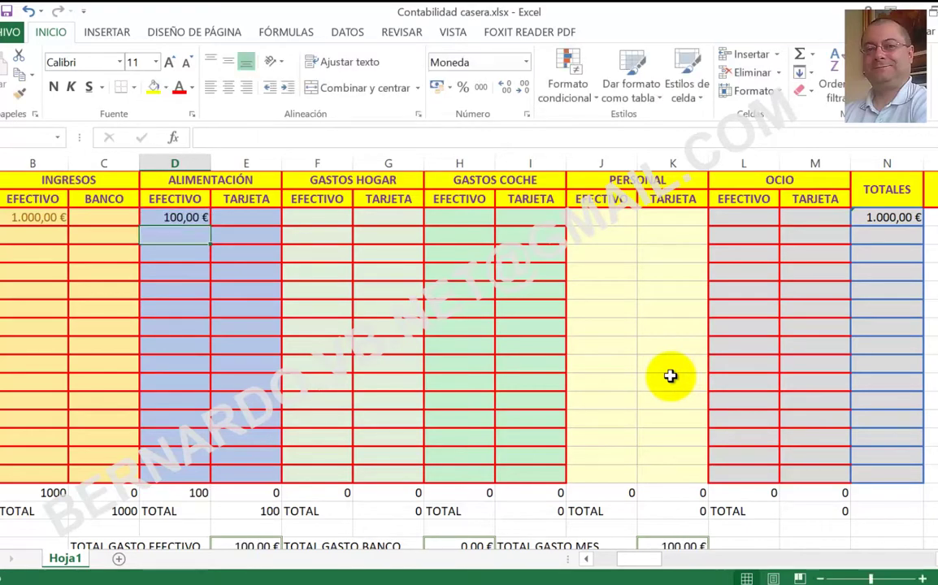
Edit the first TOTALES formula so its expense range starts at D3.
left_click(879, 217)
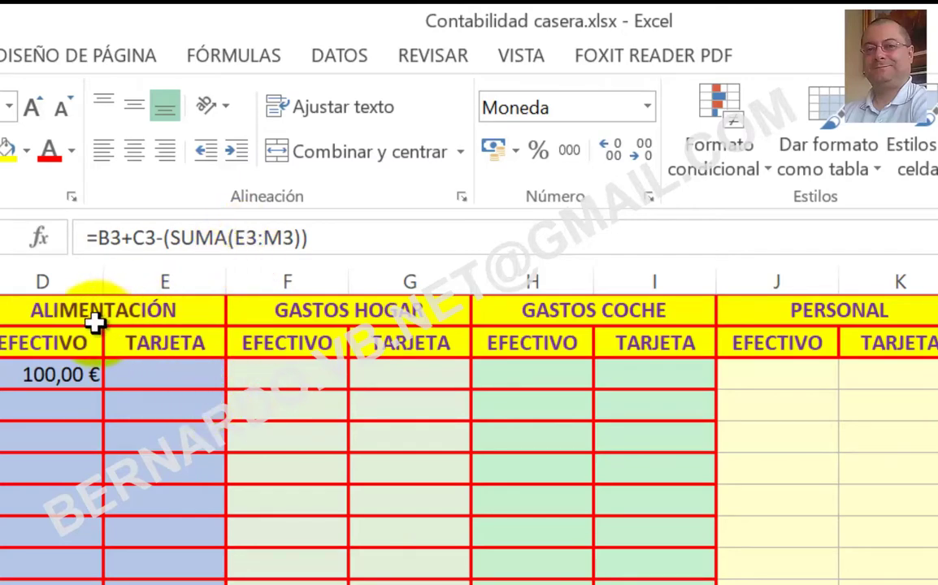
left_click(78, 239)
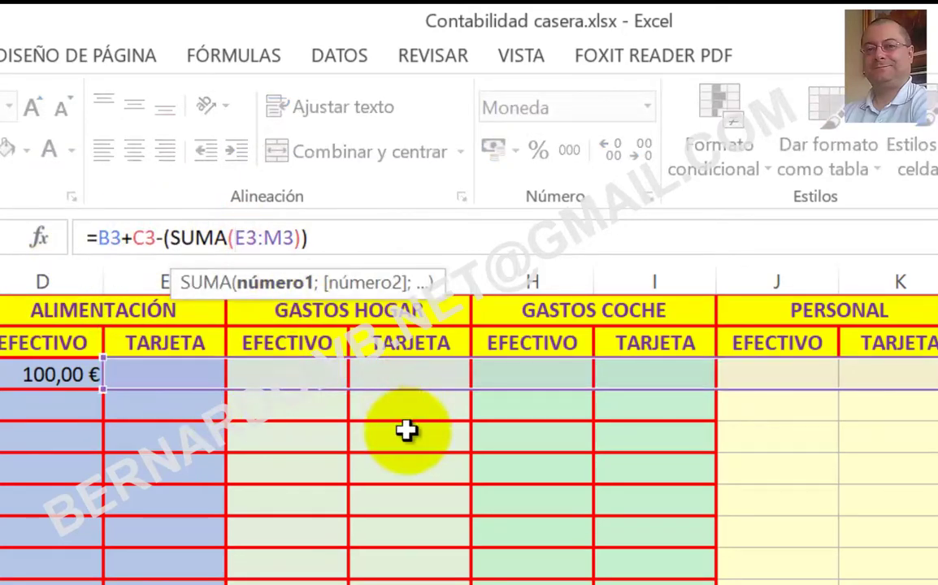
key("Delete")
type("d")
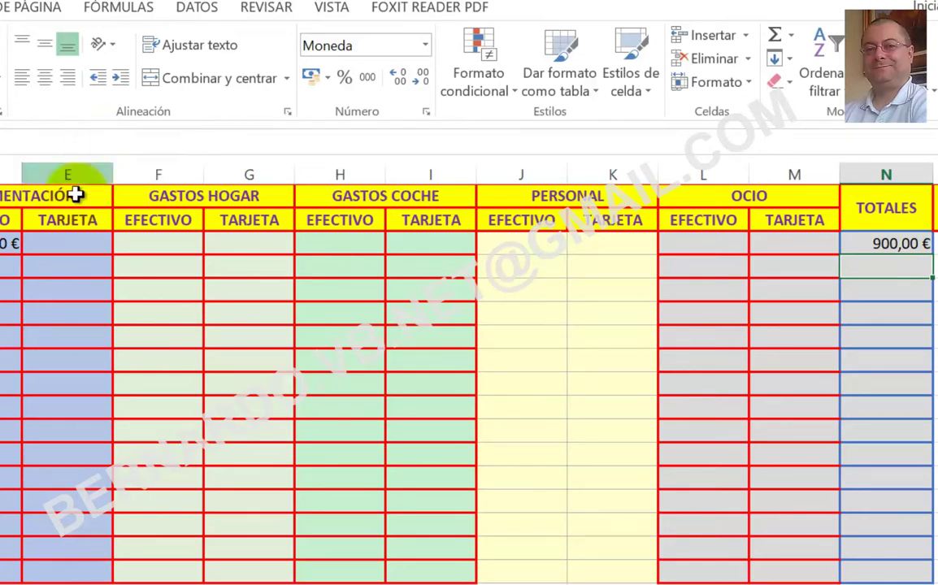
Record a 30 card expense under GASTOS COCHE for the first day.
left_click(369, 245)
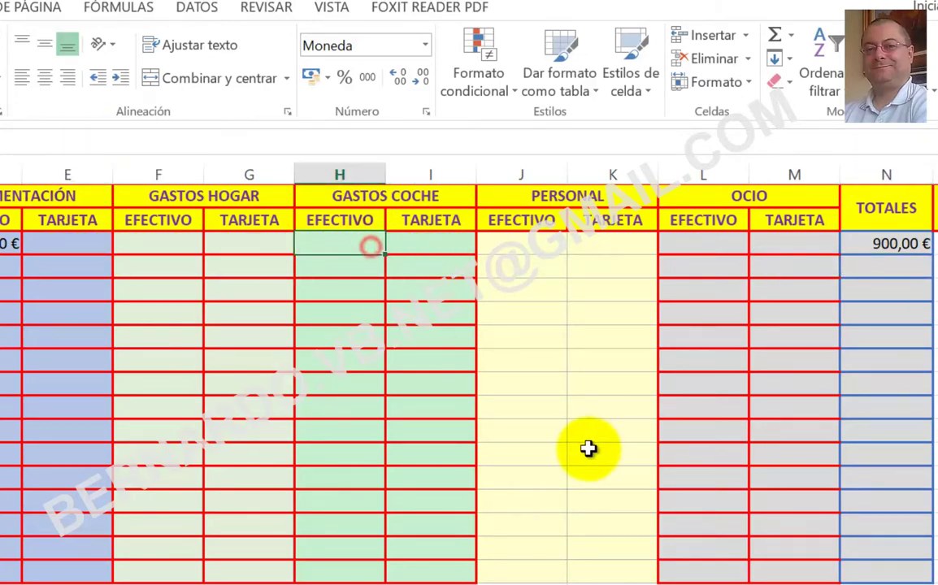
key("Right")
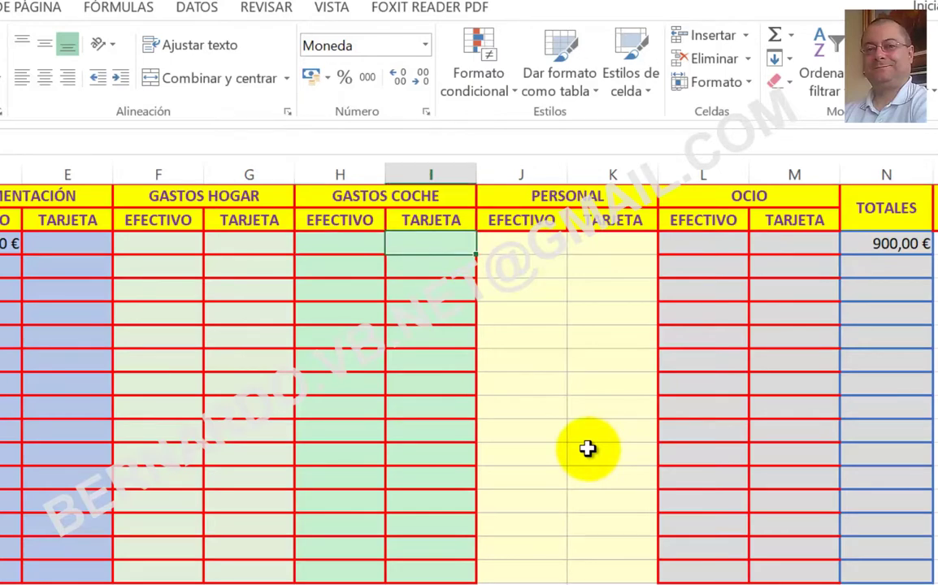
type("30")
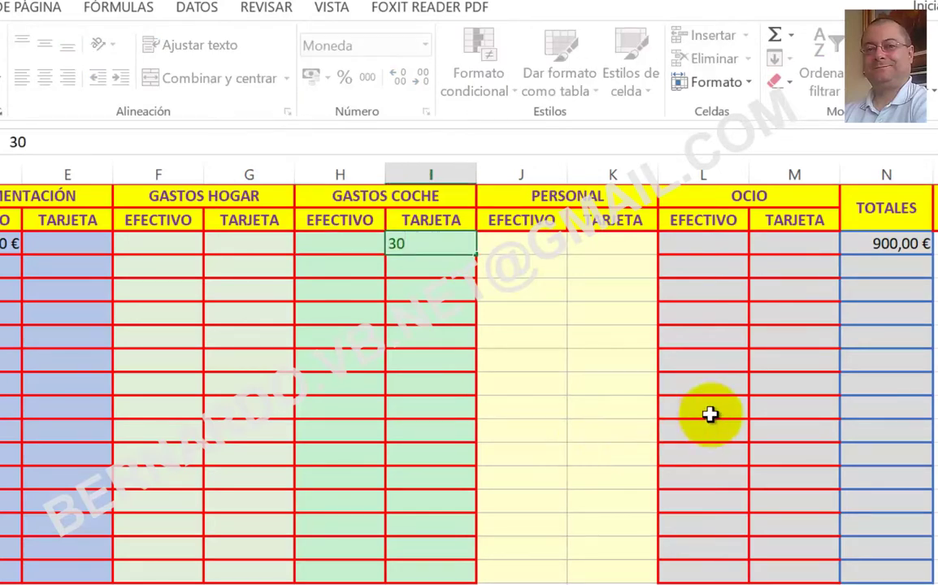
key("Return")
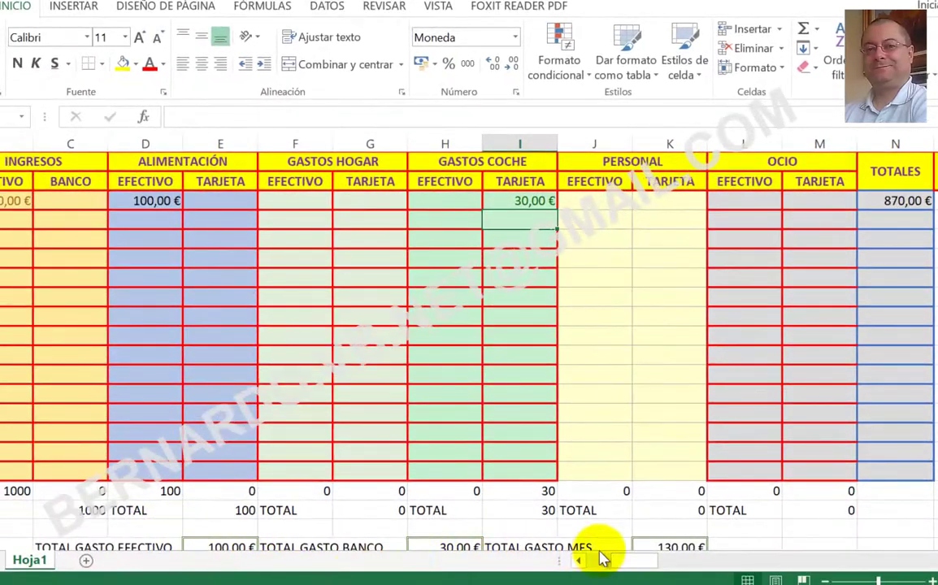
Enter 500 bank income in C8 on the fourth day.
left_click_drag(648, 561, 617, 569)
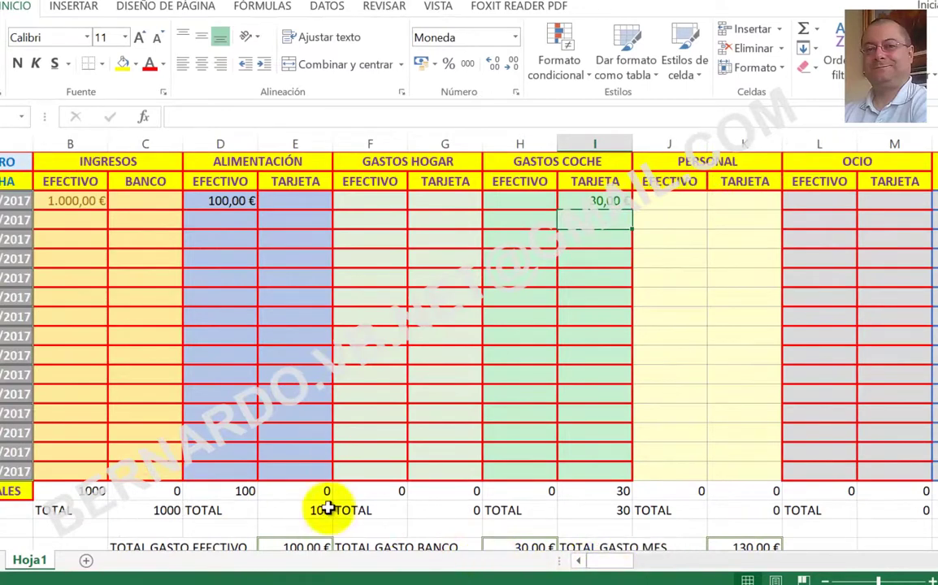
scroll(120, 435, "down", 1)
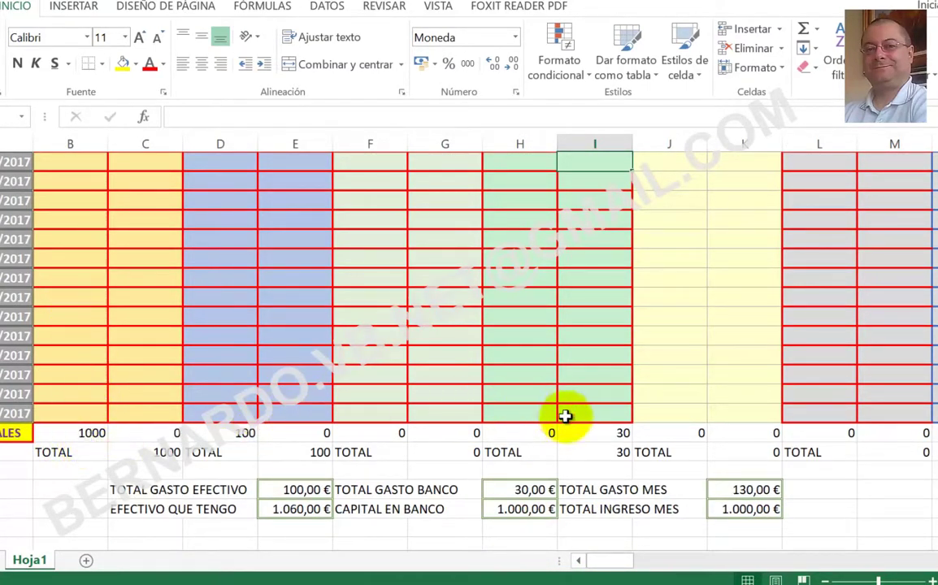
scroll(97, 293, "up", 1)
left_click(163, 213)
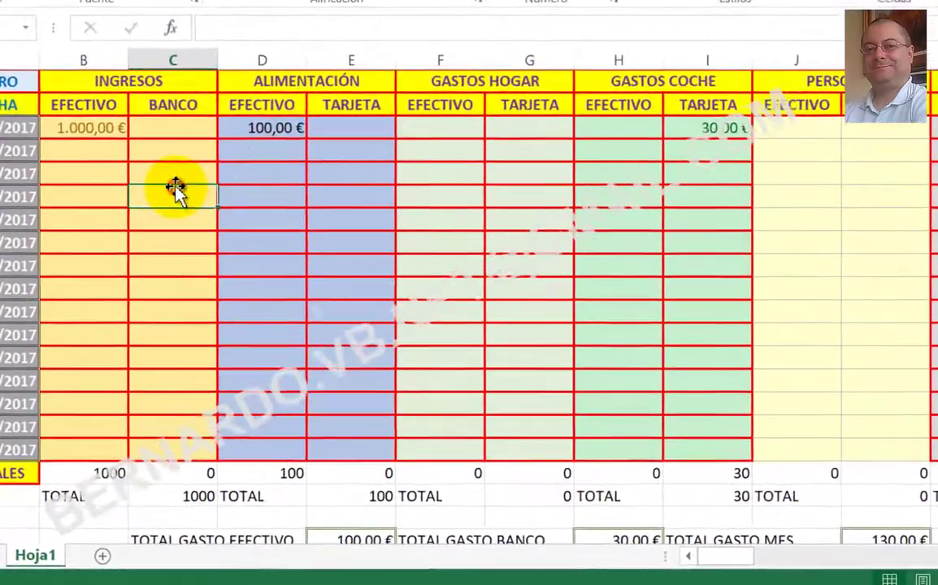
type("500")
key("Return")
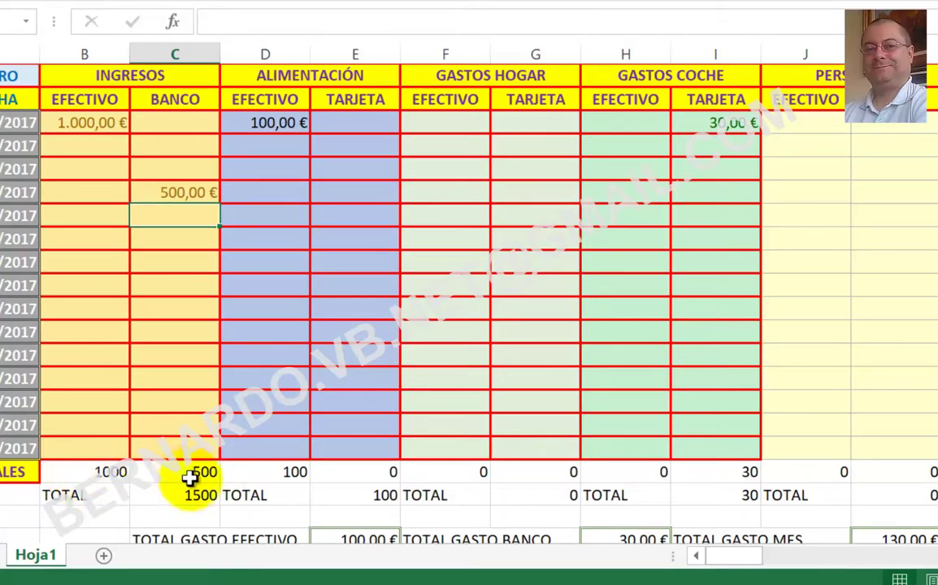
Enter a 230 food card expense in E9 under ALIMENTACIÓN TARJETA.
left_click(348, 238)
type("230")
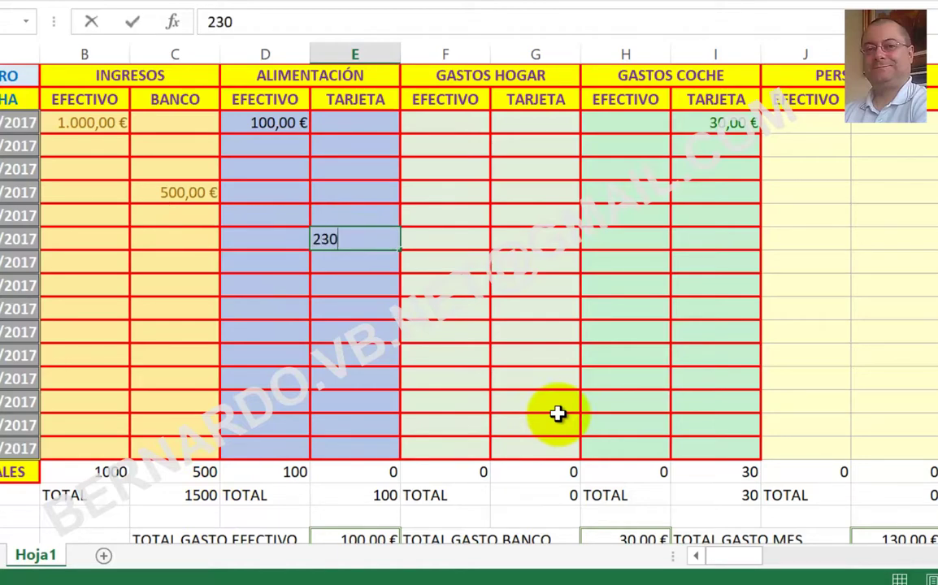
key("Return")
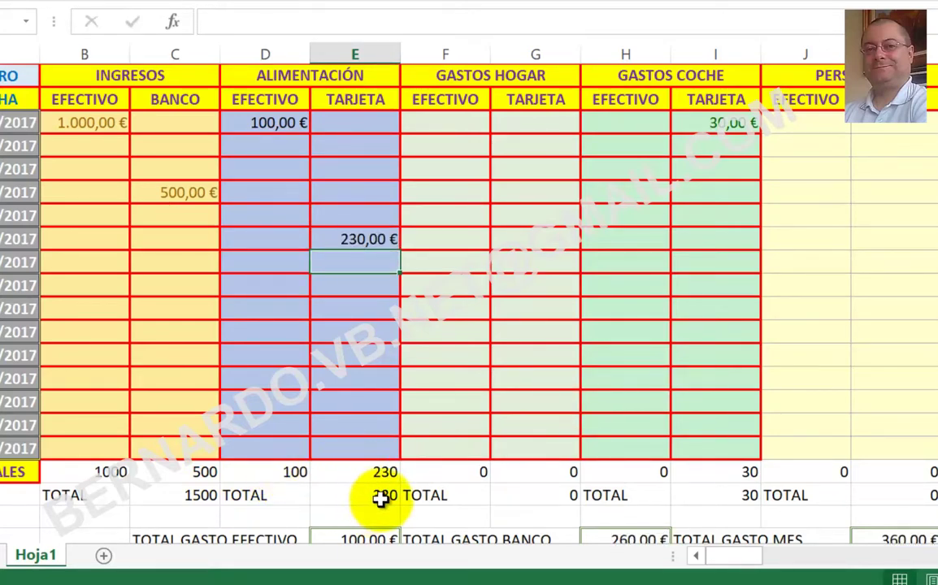
scroll(800, 483, "down", 3)
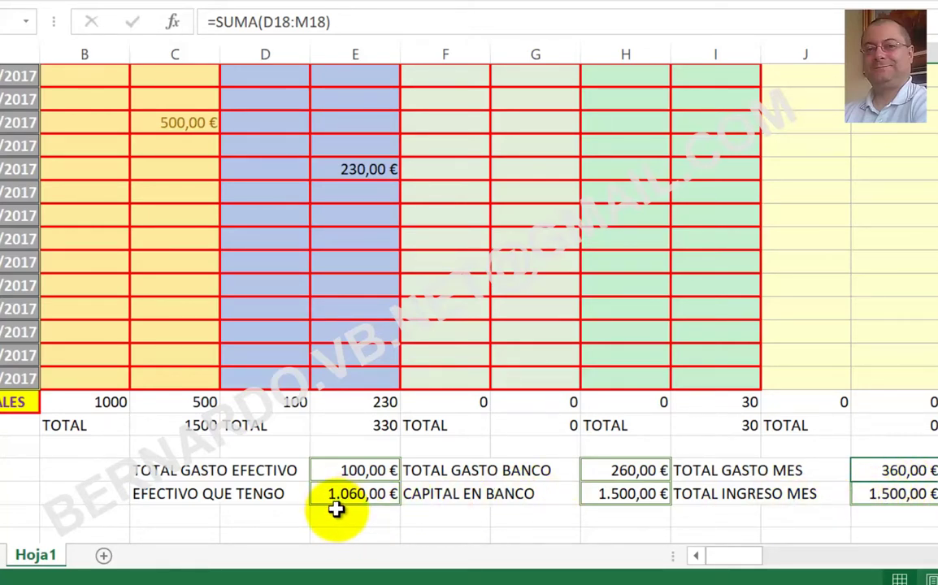
scroll(136, 203, "up", 1)
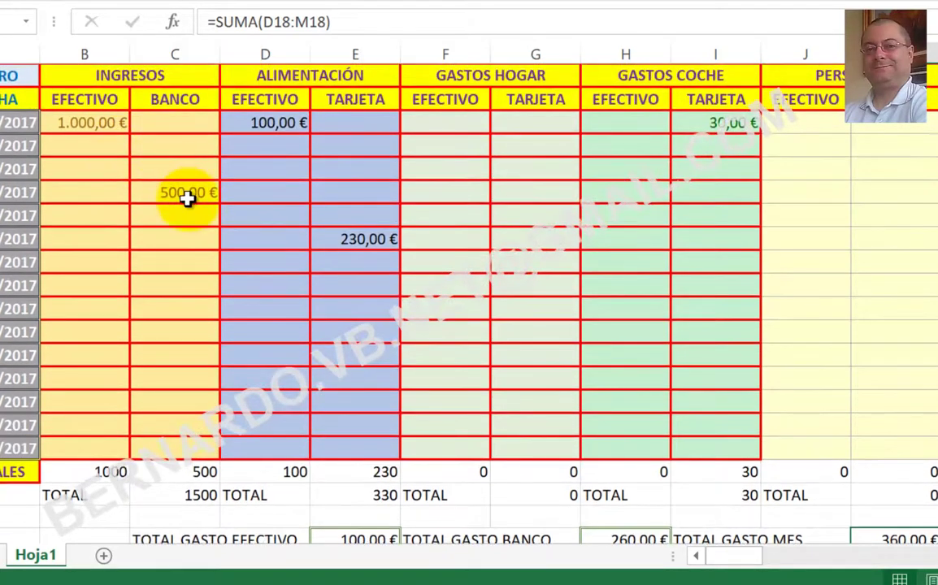
scroll(187, 198, "down", 1)
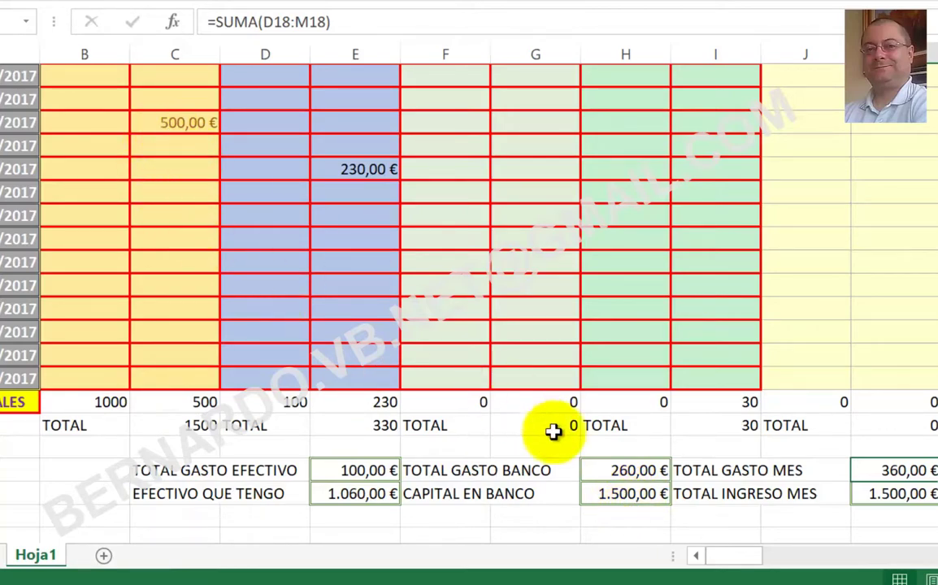
Fill the EFECTIVO QUE TENGO summary row with yellow.
key("Down")
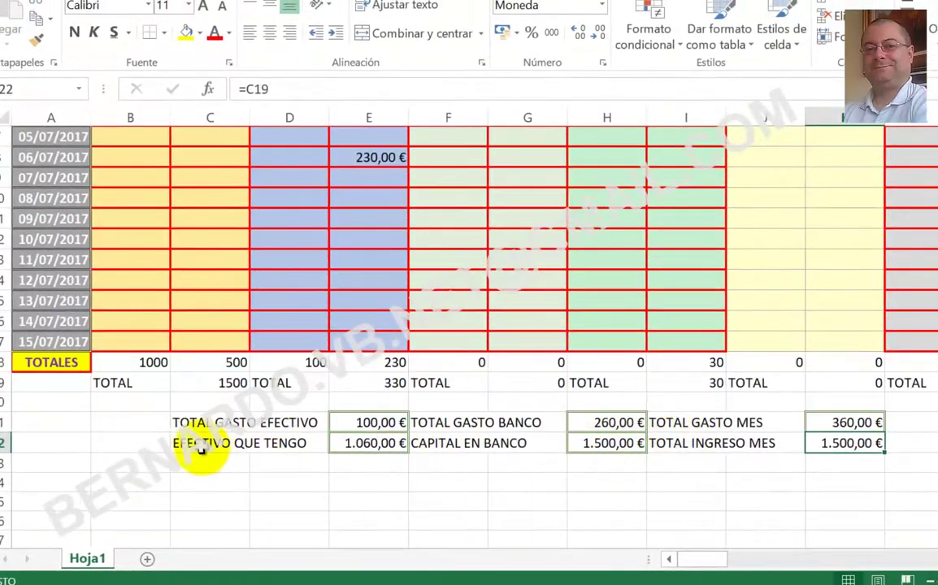
left_click_drag(185, 446, 862, 447)
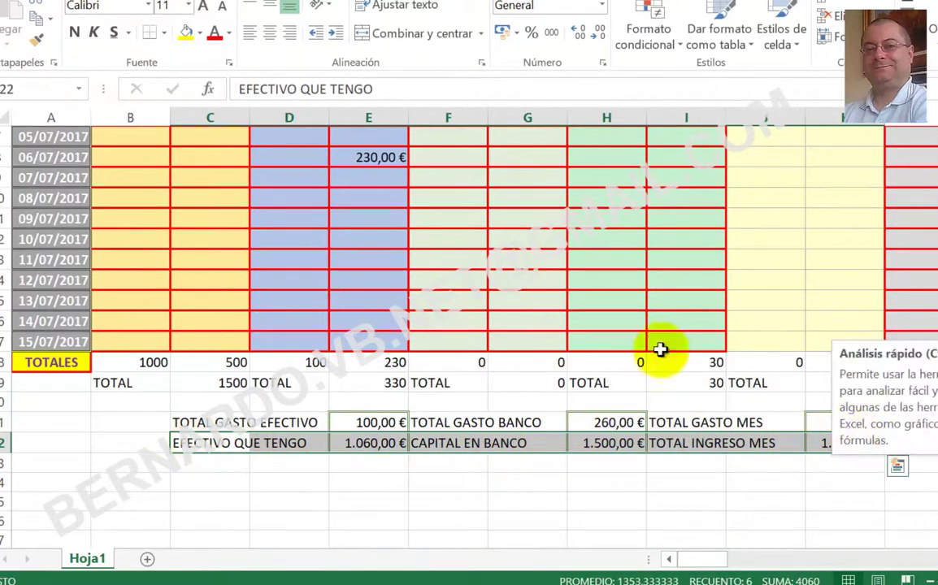
left_click(187, 36)
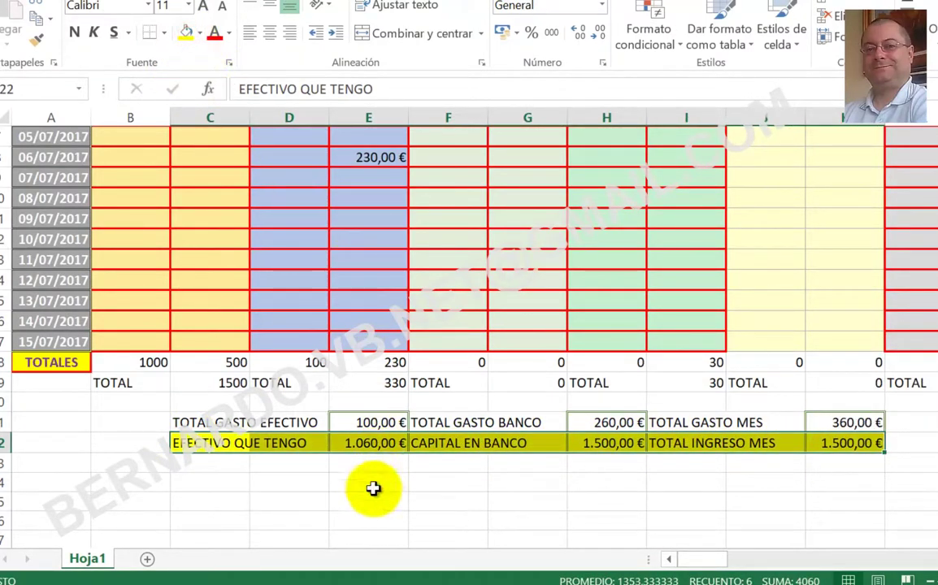
left_click(367, 518)
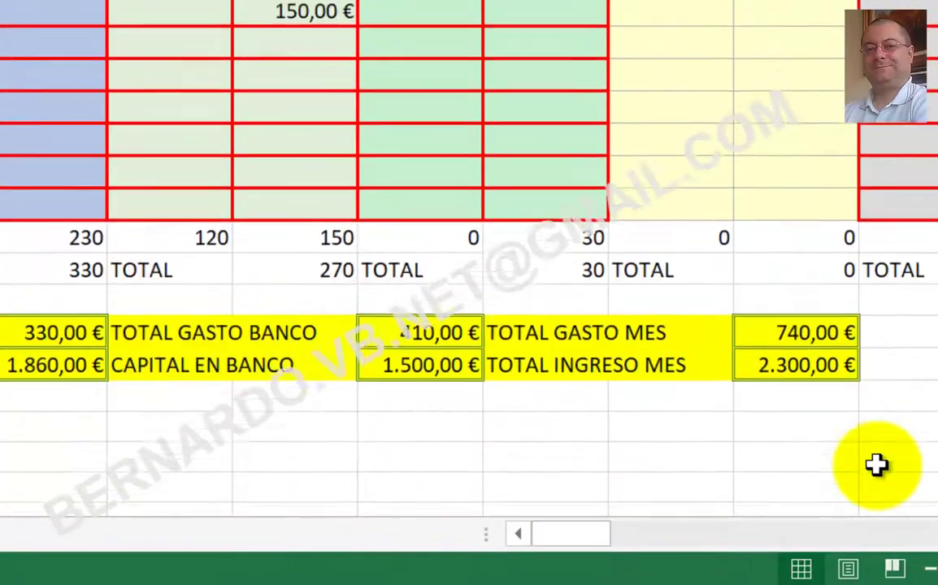
Add a SALDO label in I24 with the balance formula =K22-K21 subtracting monthly spending from income.
left_click(553, 417)
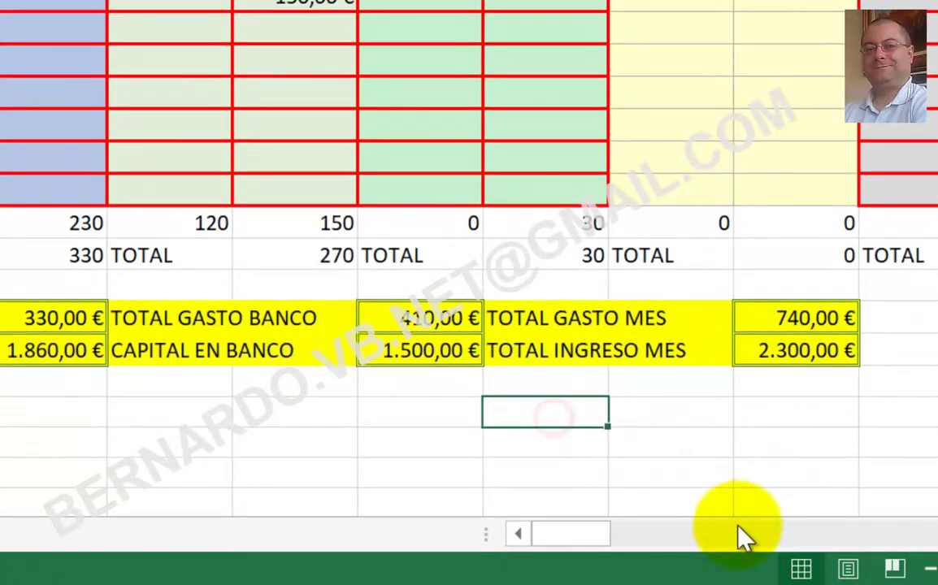
type("SALDO")
key("Tab")
key("Tab")
type("=")
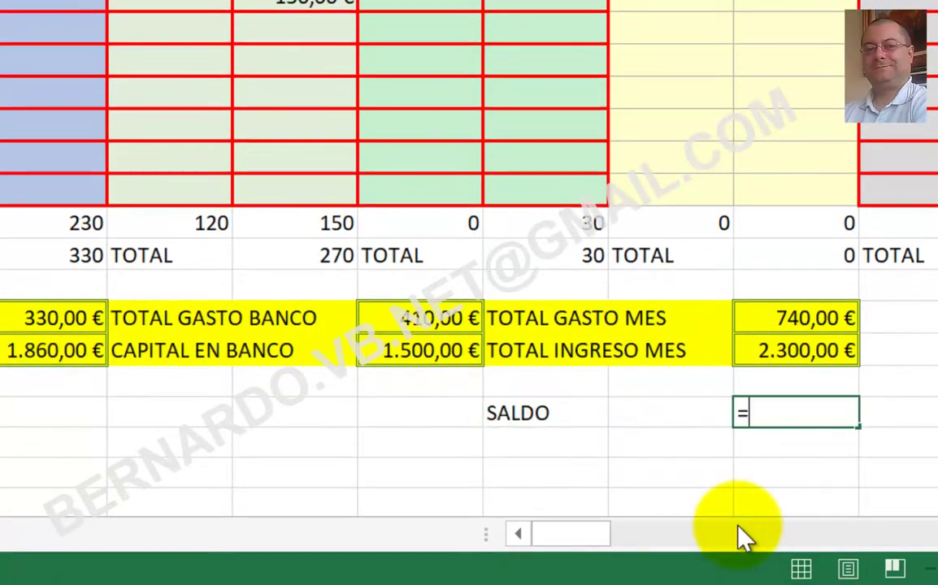
left_click(762, 348)
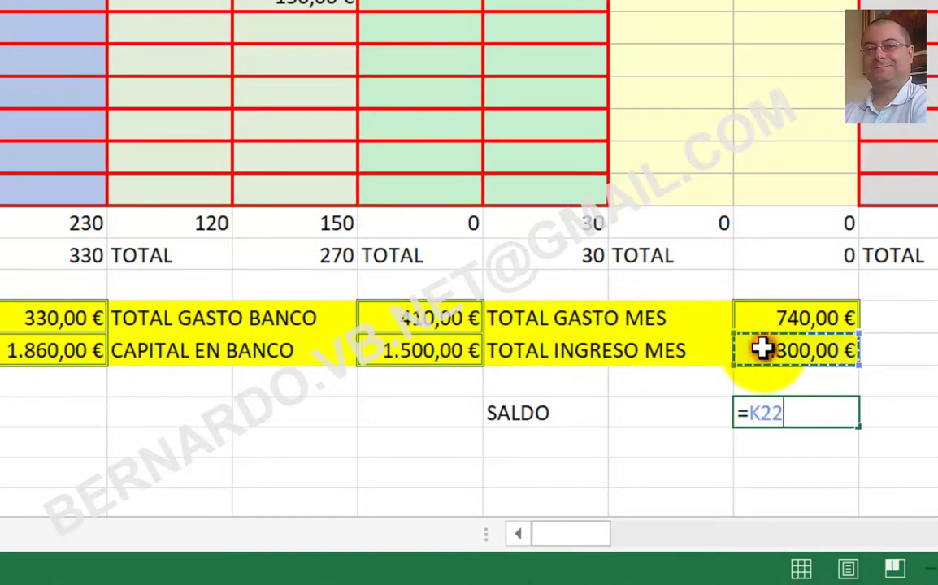
type("-")
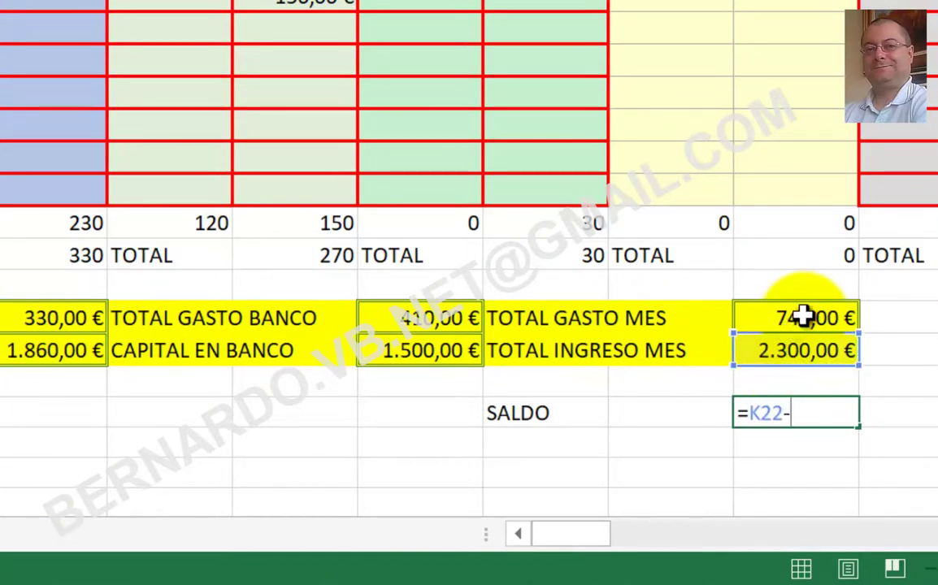
left_click(800, 319)
key("Return")
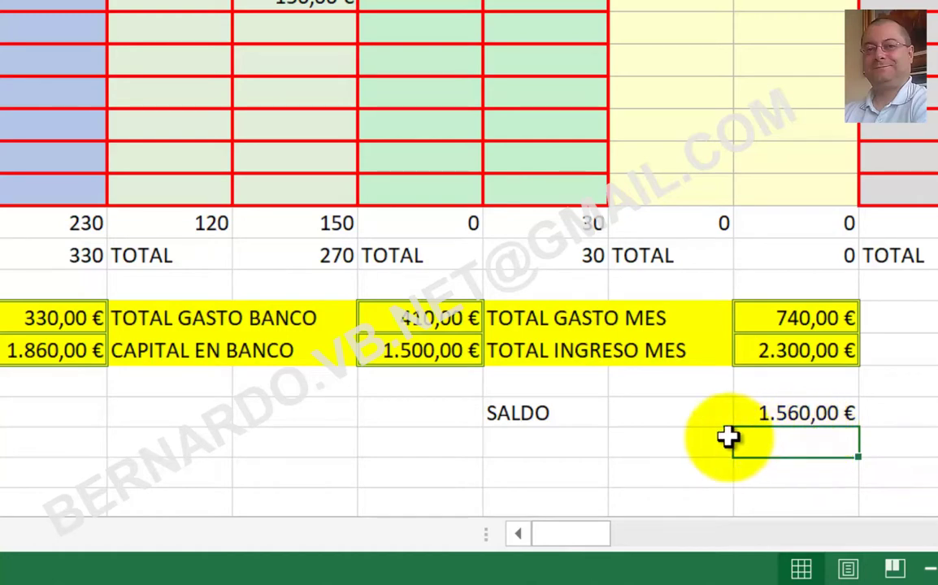
Give the SALDO row I24:K24, showing 1.560,00 €, an orange fill.
left_click(550, 414)
left_click(782, 414, "shift")
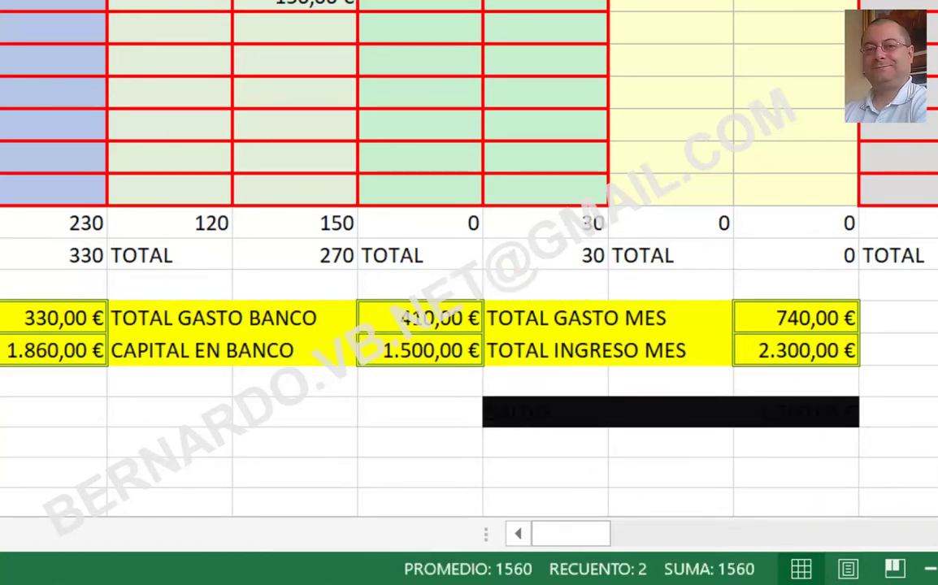
left_click(49, 2)
left_click(91, 431)
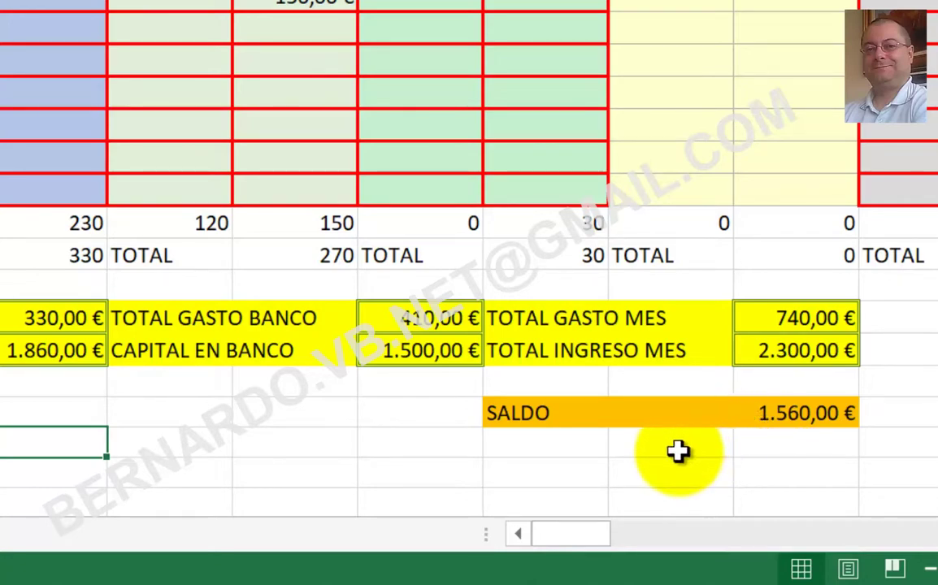
scroll(659, 441, "up", 1)
scroll(658, 441, "up", 2)
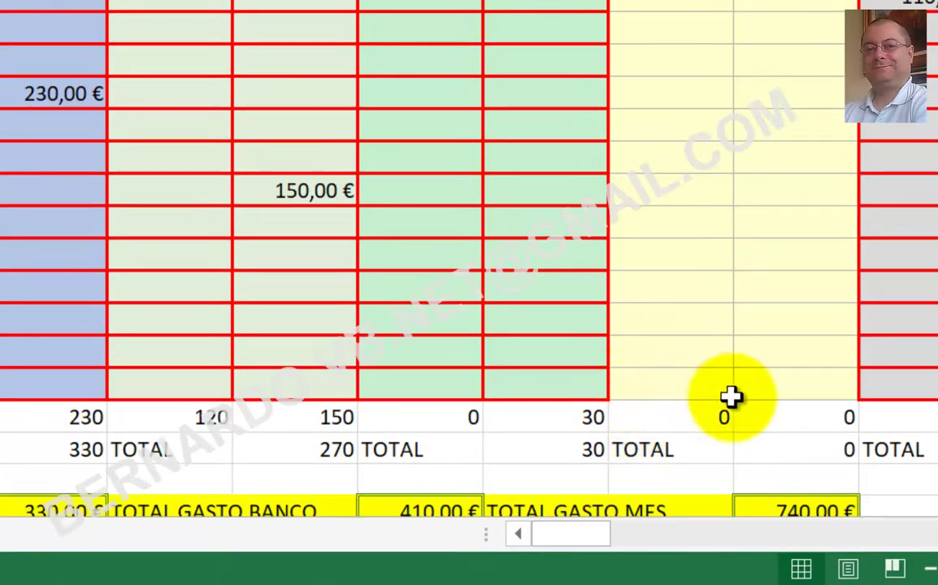
scroll(423, 234, "down", 1)
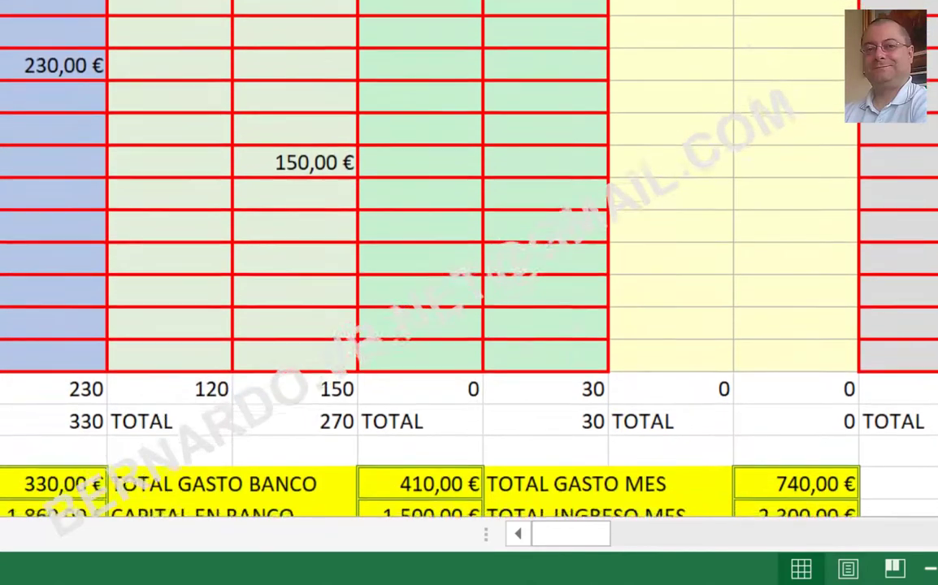
scroll(423, 234, "up", 1)
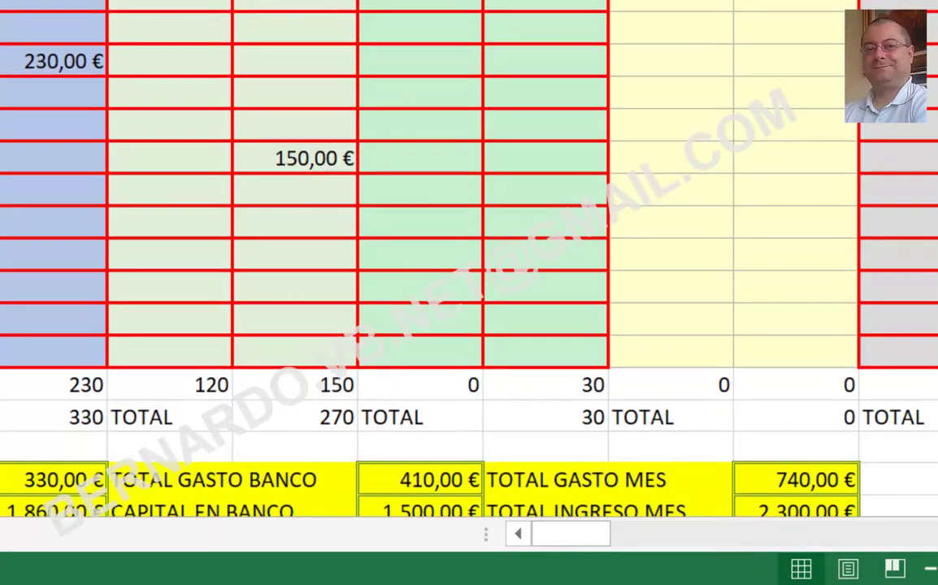